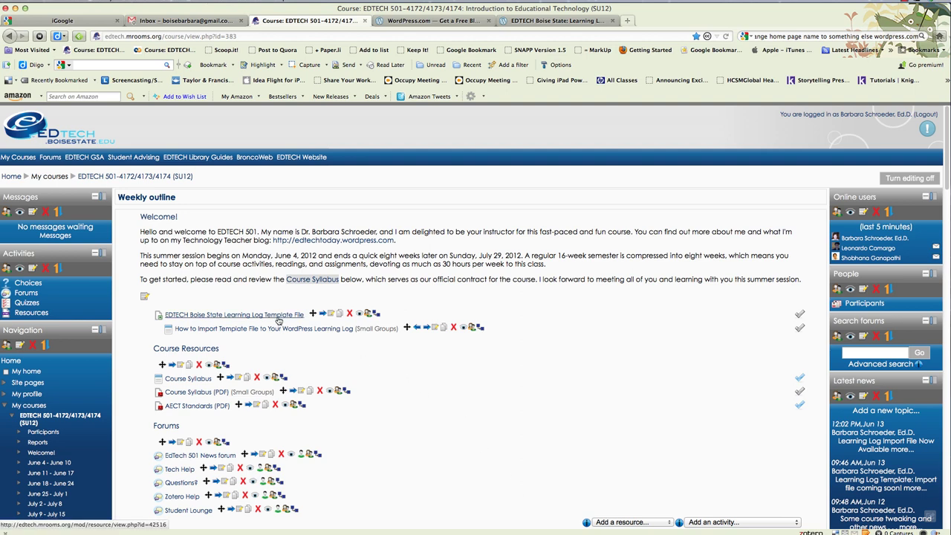
- Skip the template download, read Moodle's 'How to Import Template File' instructions, then switch to WordPress.com
click(279, 320)
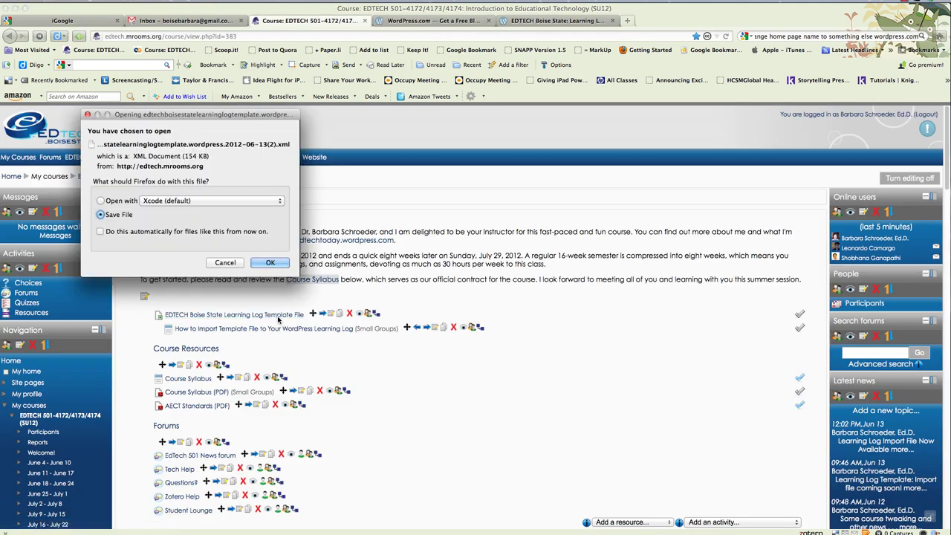
click(238, 266)
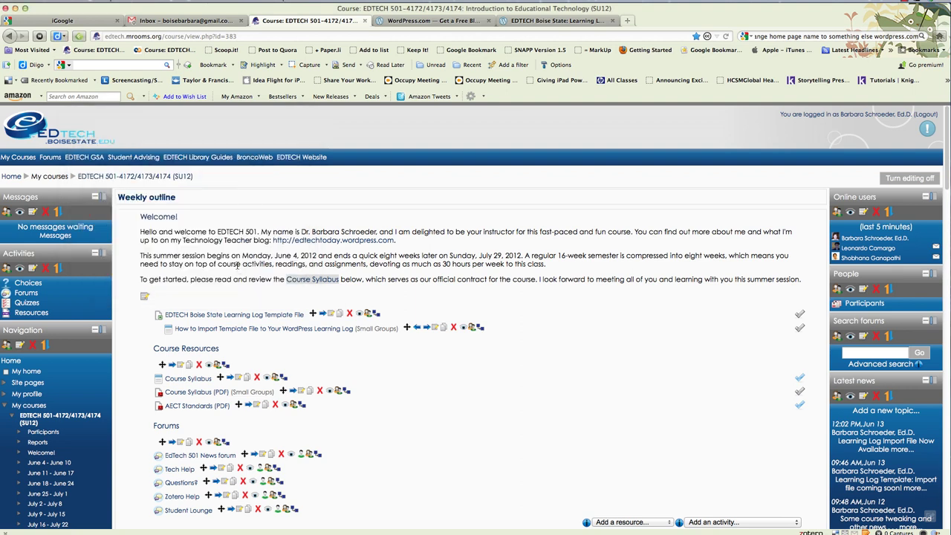
click(242, 330)
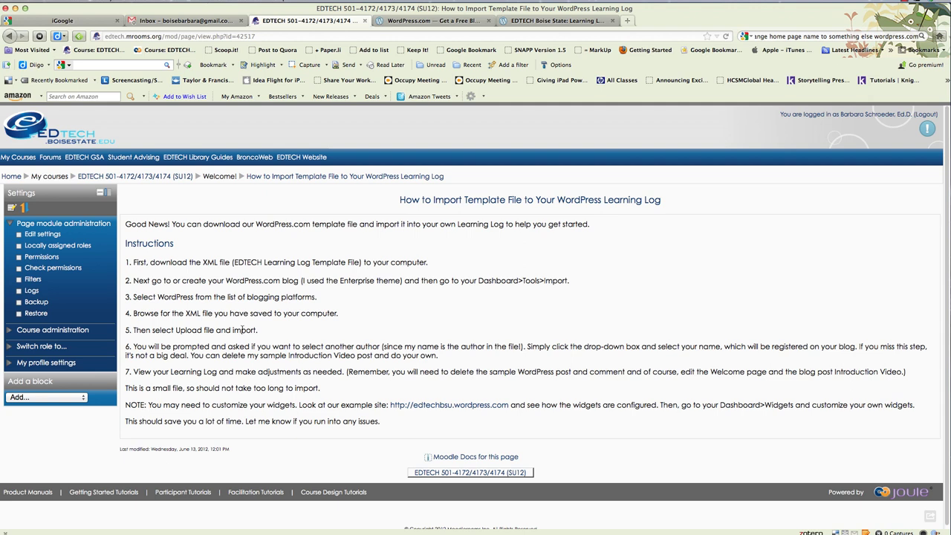
click(439, 22)
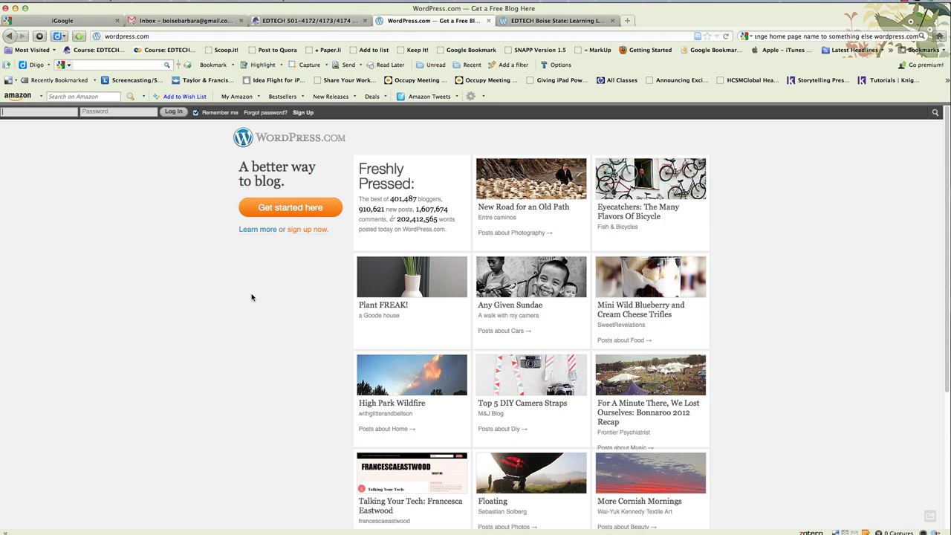
- Start a new WordPress.com blog signup via 'Get started here' and look over the empty form
click(289, 208)
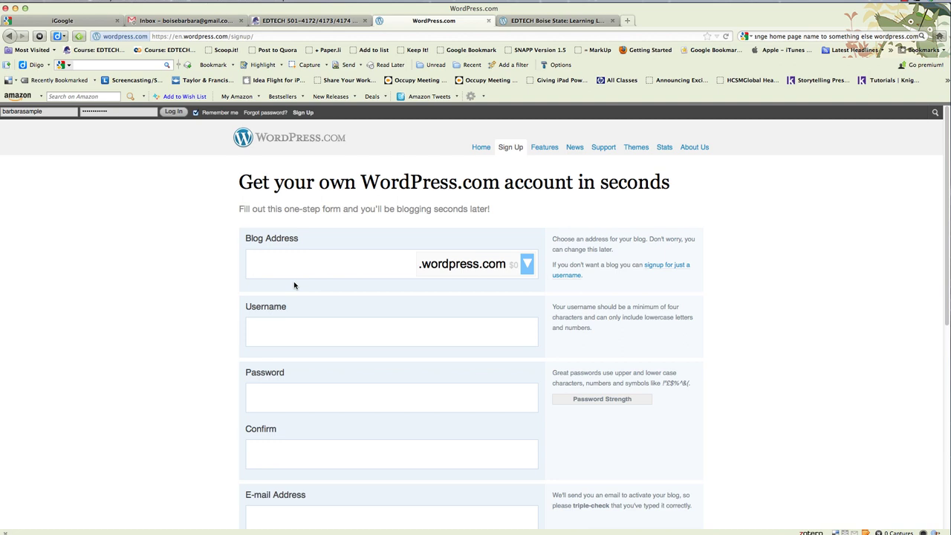
scroll(287, 408, down, 3)
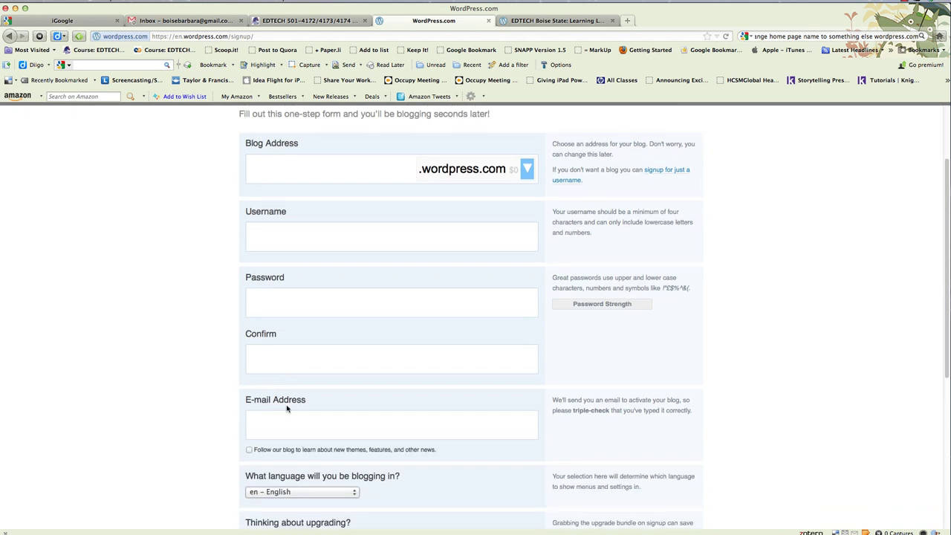
scroll(287, 408, down, 2)
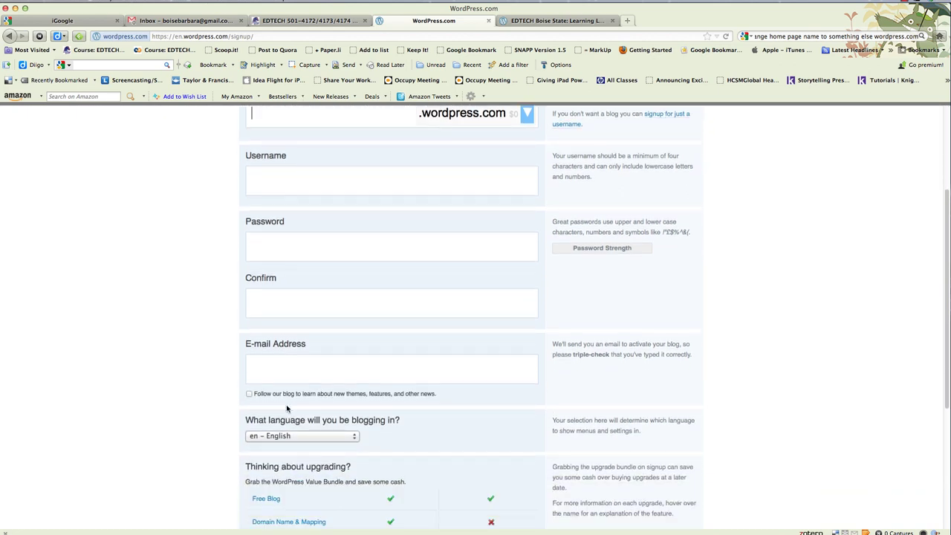
scroll(286, 404, up, 5)
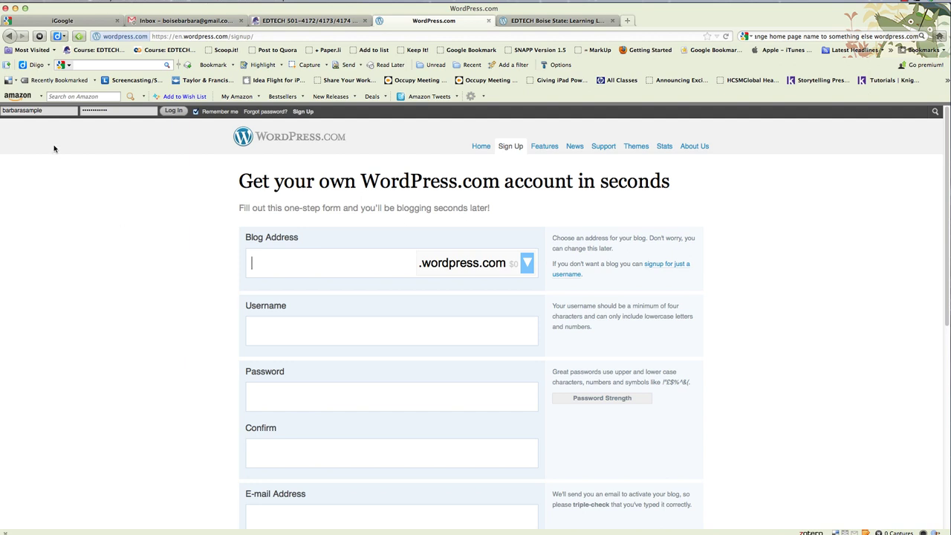
- Log in and enter blog address barbaranewblogs with the name 'Barbara New Blog'
click(173, 112)
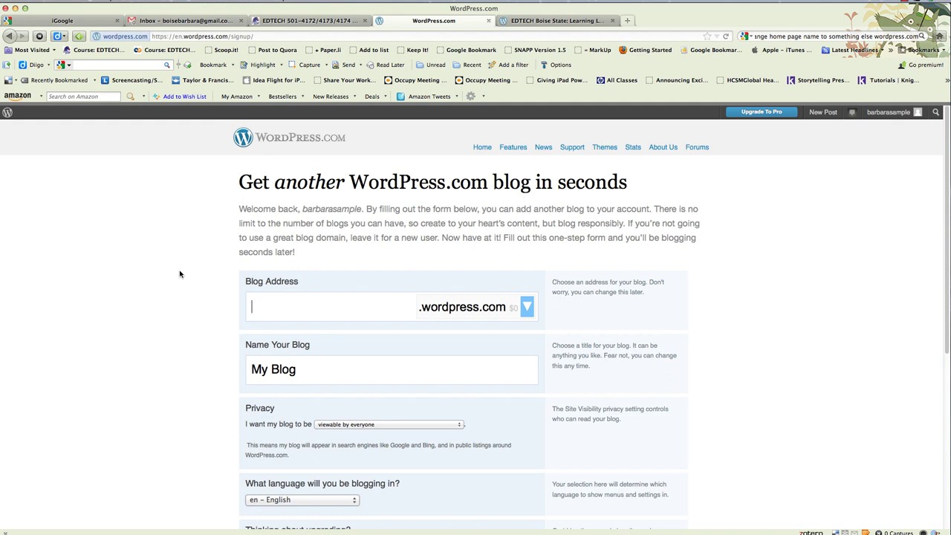
text(barba)
text(ranewblog)
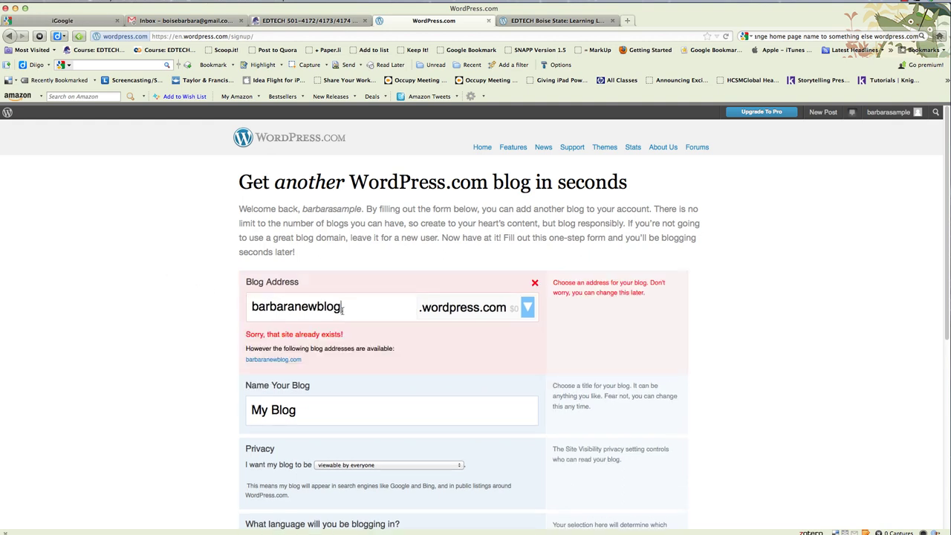
text(s)
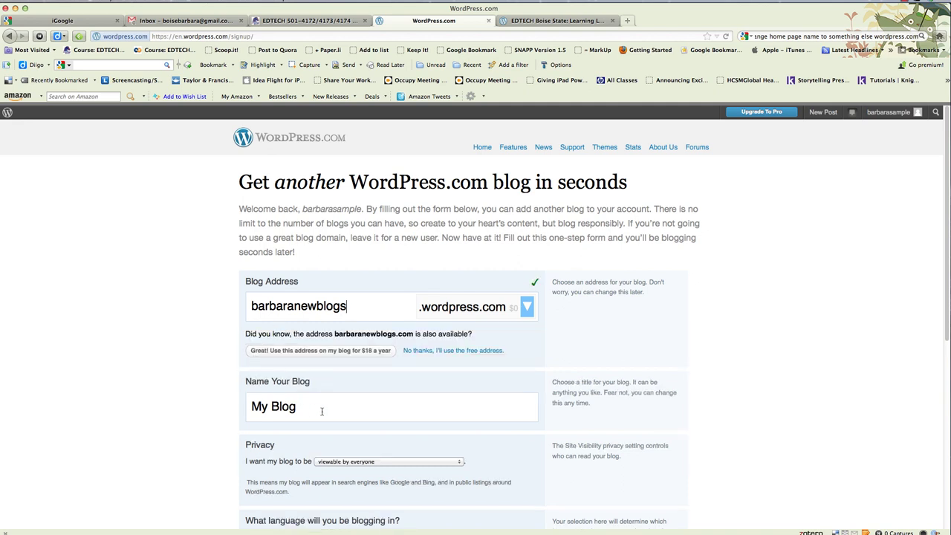
click(302, 410)
drag(302, 410, 228, 411)
text(B)
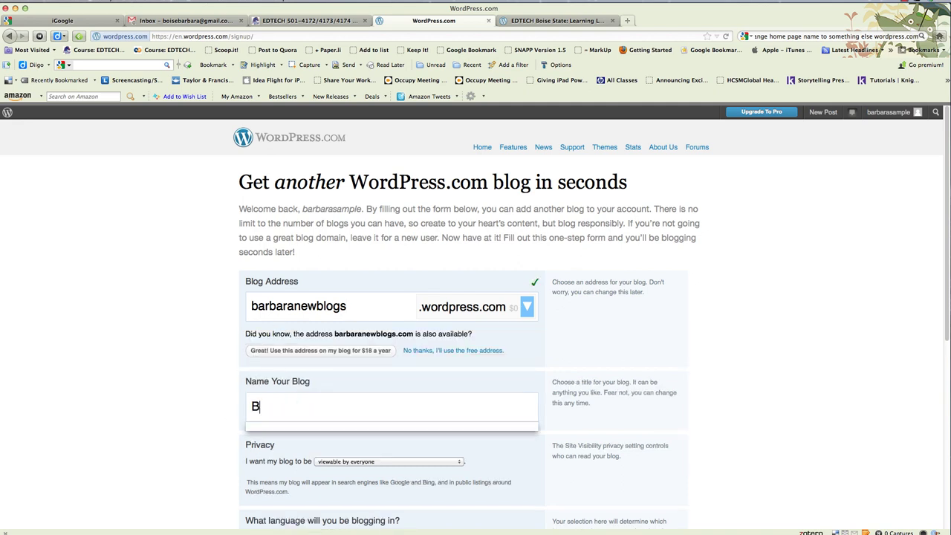
text(arbara New Bl)
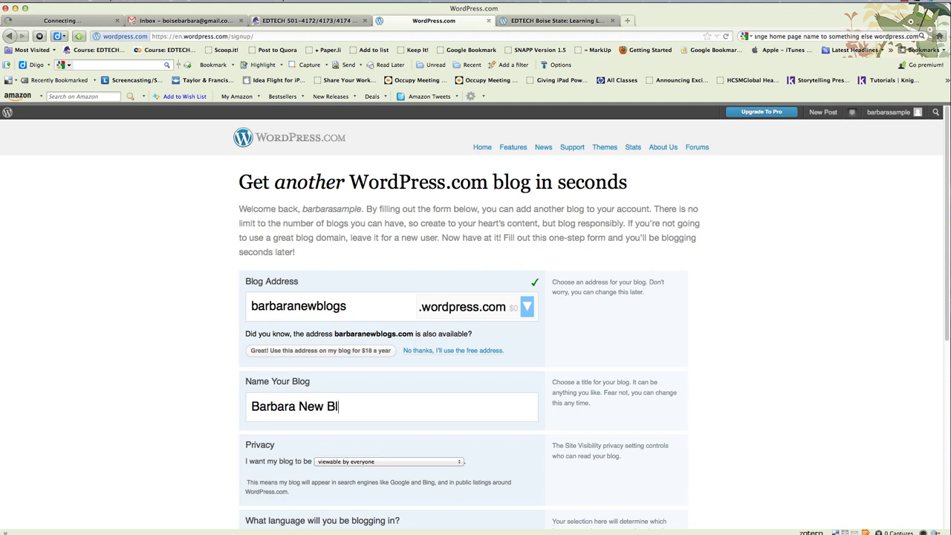
text(og)
- Set privacy to hide the blog from search engines and create the blog
click(459, 462)
click(459, 478)
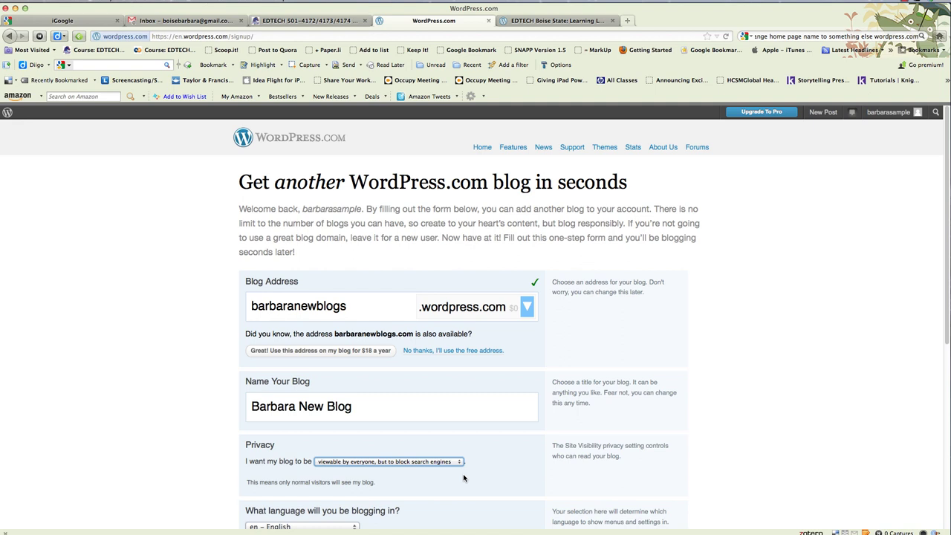
scroll(504, 445, down, 3)
scroll(504, 445, down, 2)
scroll(503, 445, down, 1)
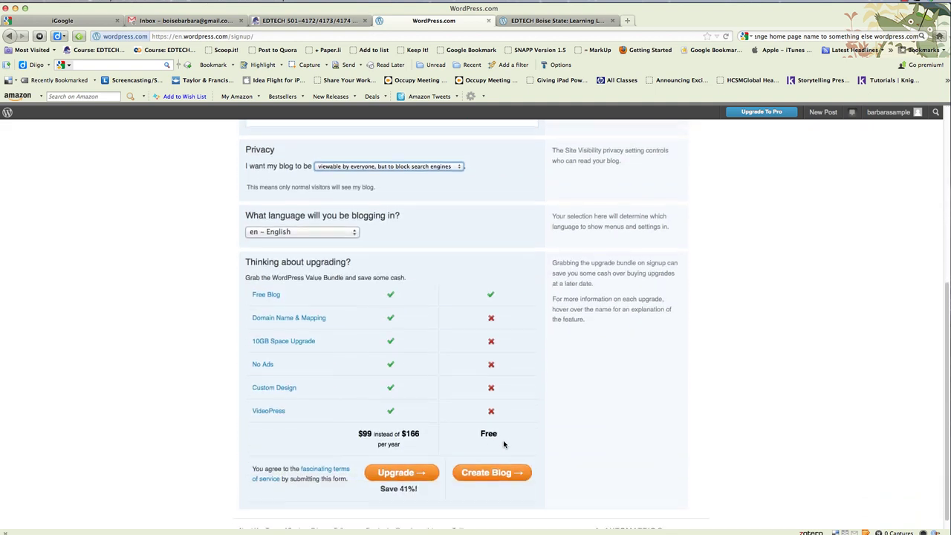
click(491, 469)
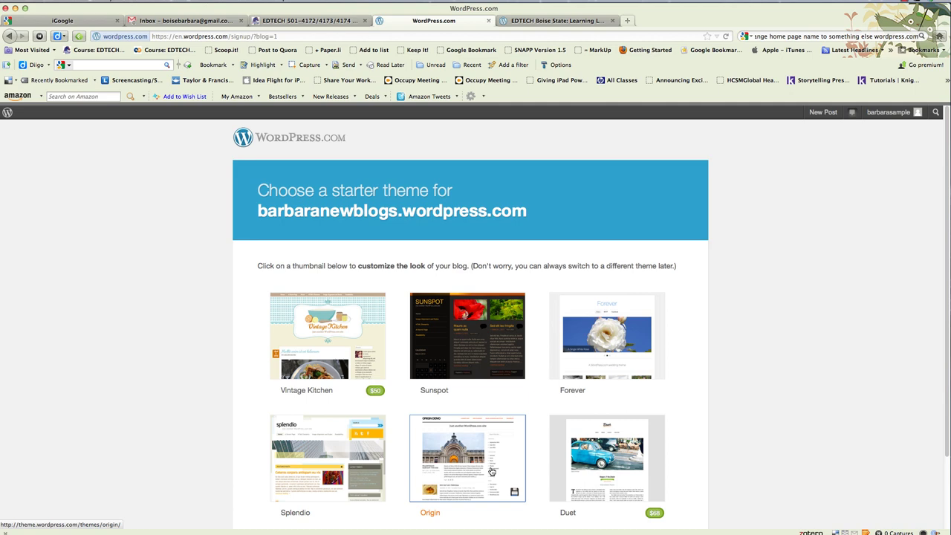
- Check the example EDTECH learning log, then decline a starter theme and keep default Bueno
click(536, 22)
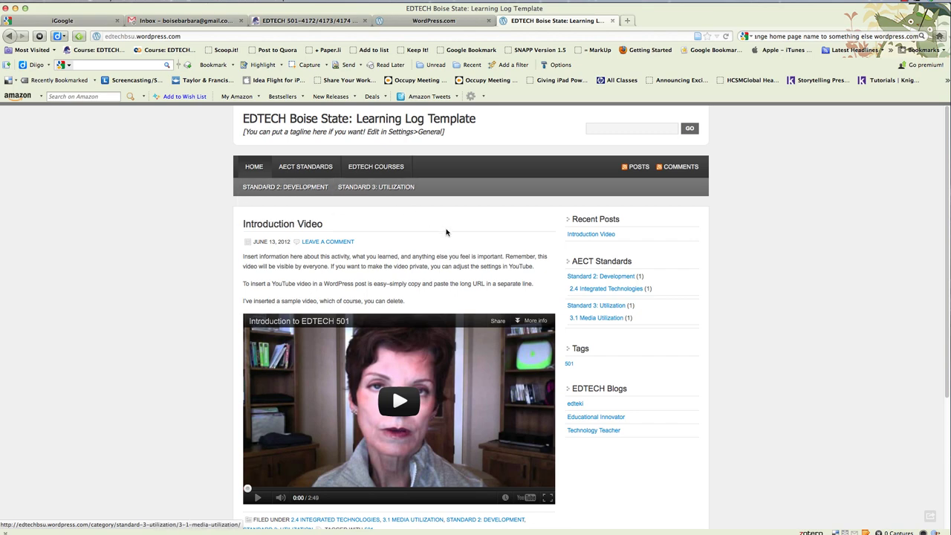
click(466, 20)
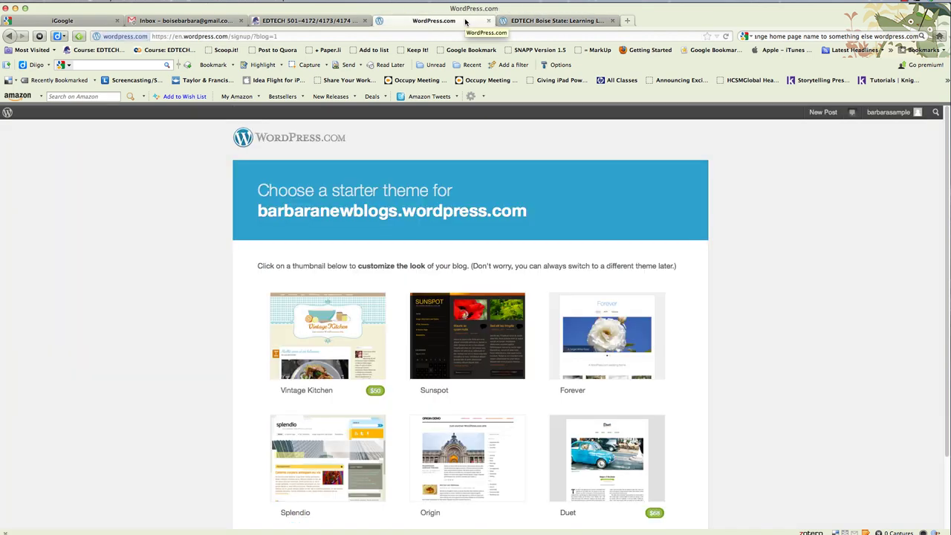
scroll(513, 370, down, 3)
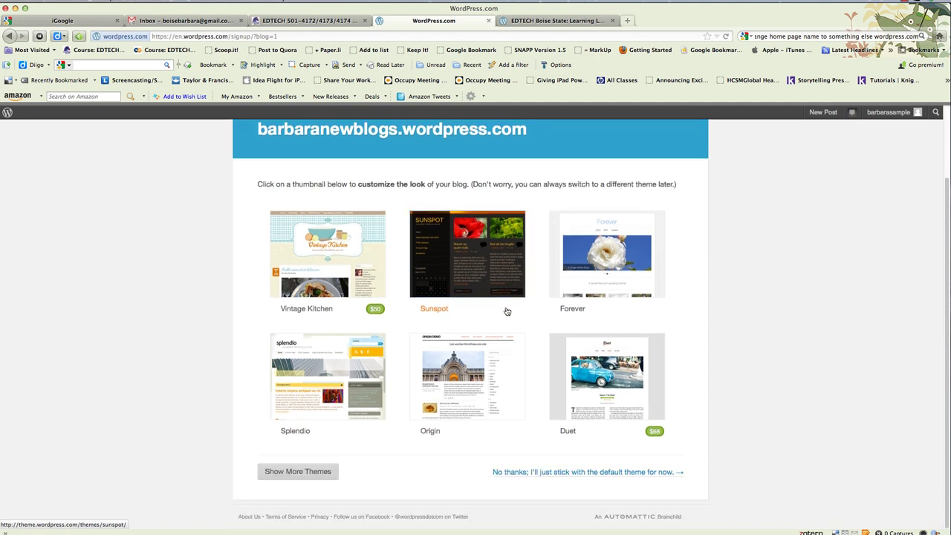
click(537, 472)
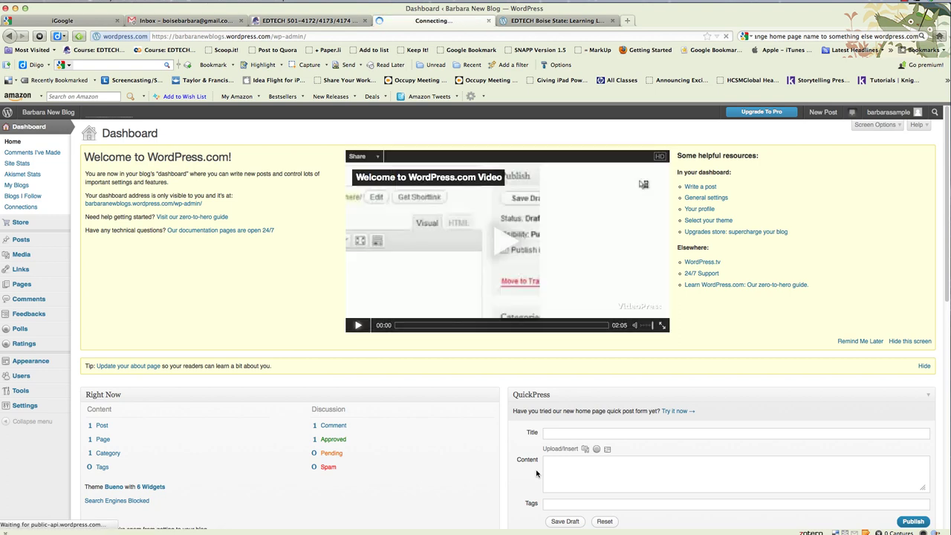
mouse_move(48, 112)
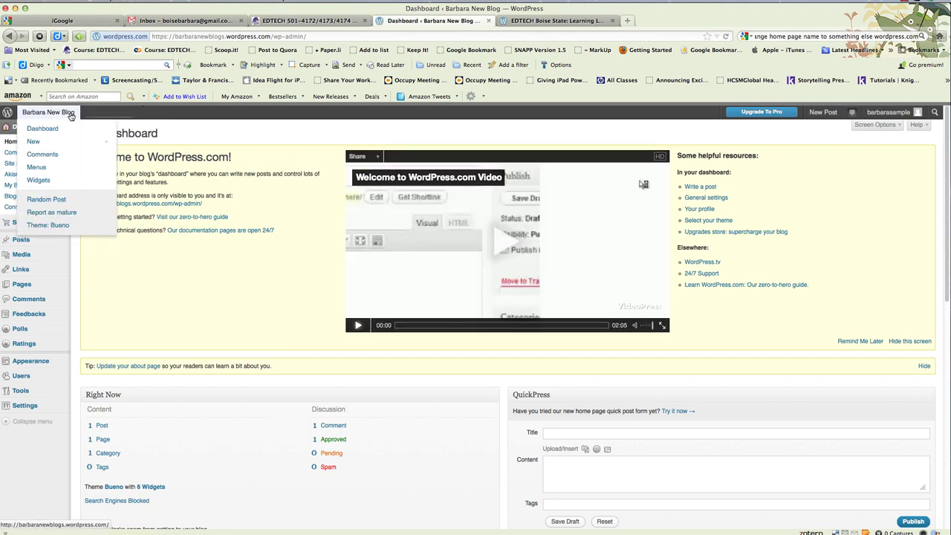
click(71, 115)
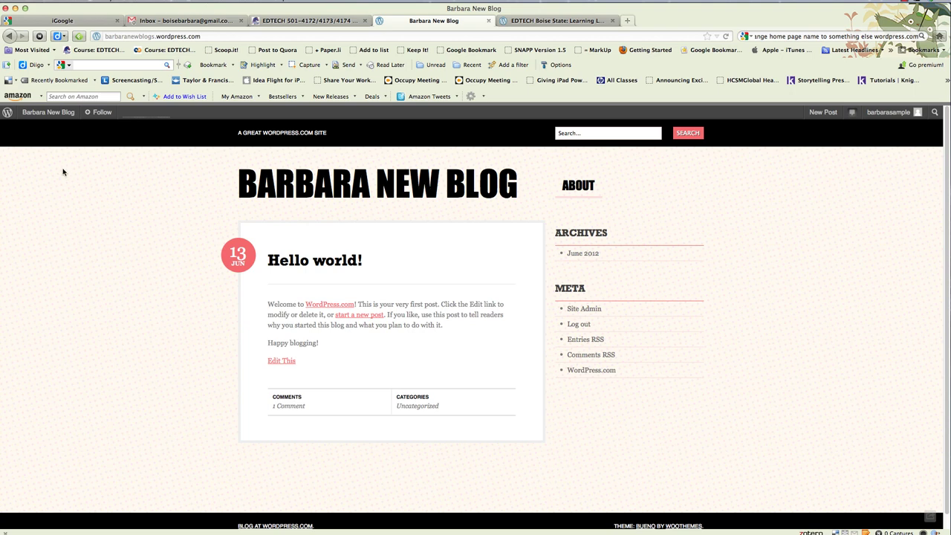
mouse_move(49, 112)
click(50, 128)
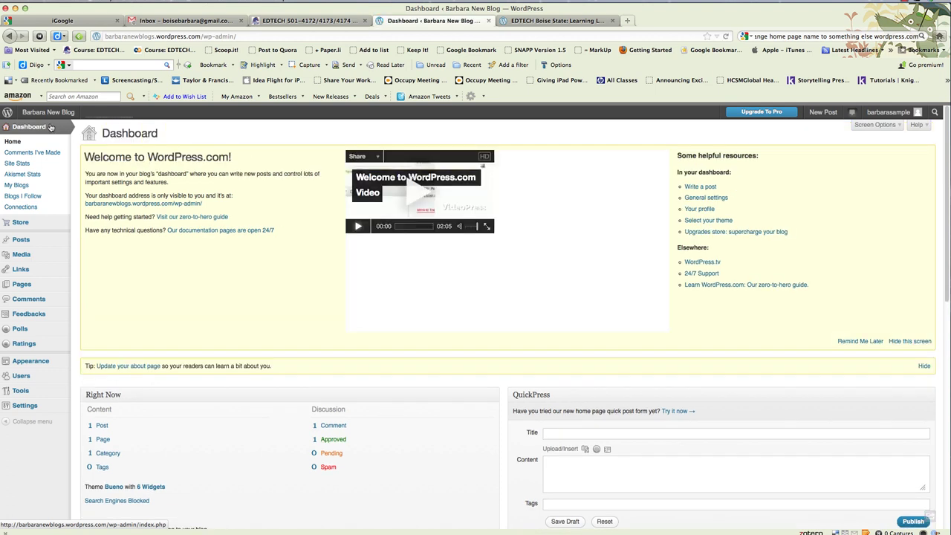
mouse_move(20, 391)
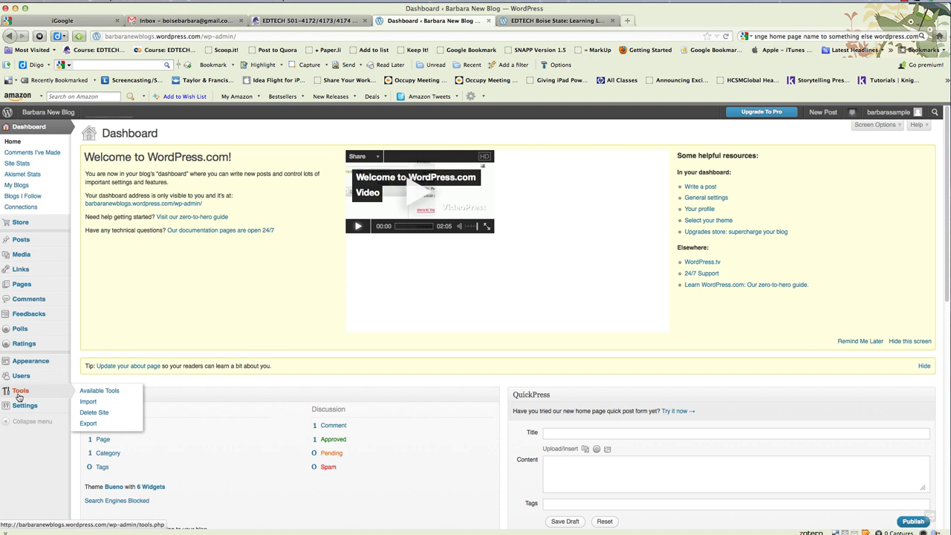
- Upload the learning log template XML from Downloads through the WordPress importer
click(90, 401)
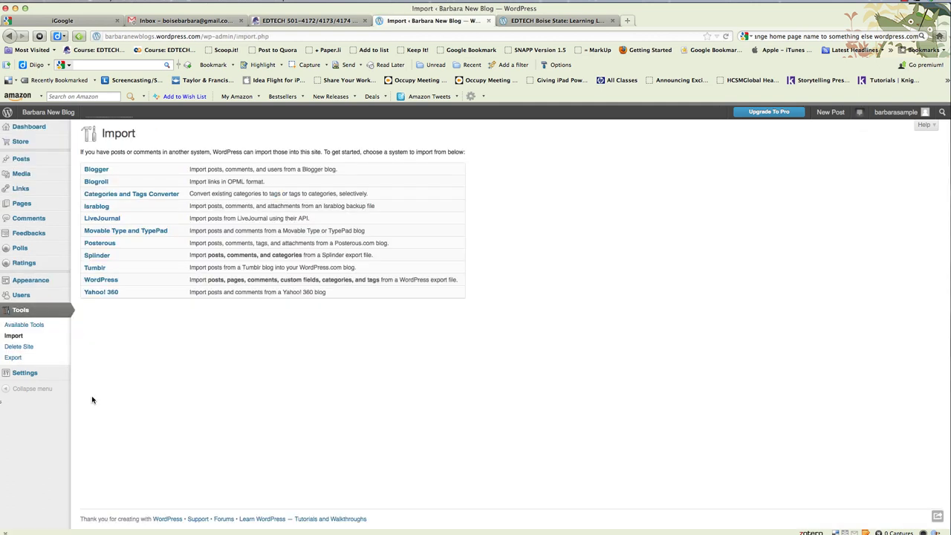
click(111, 285)
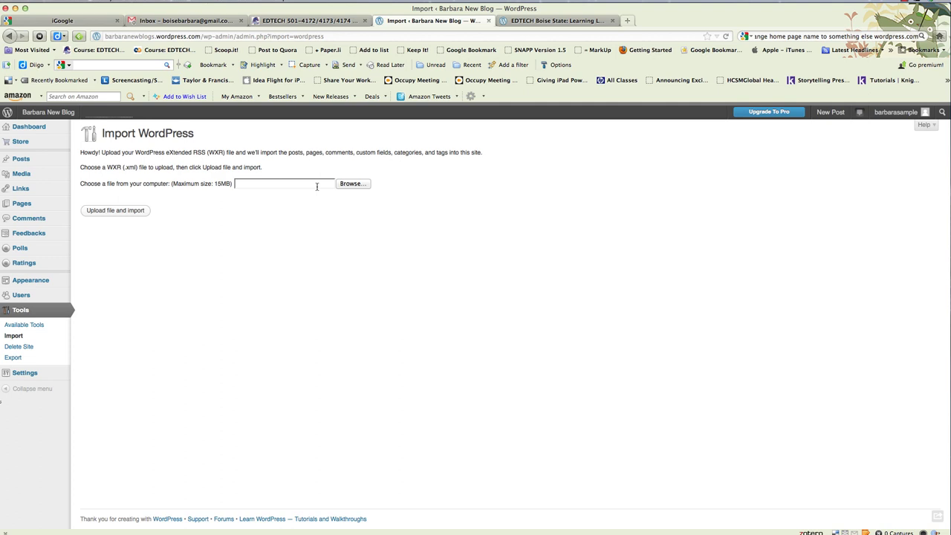
click(352, 184)
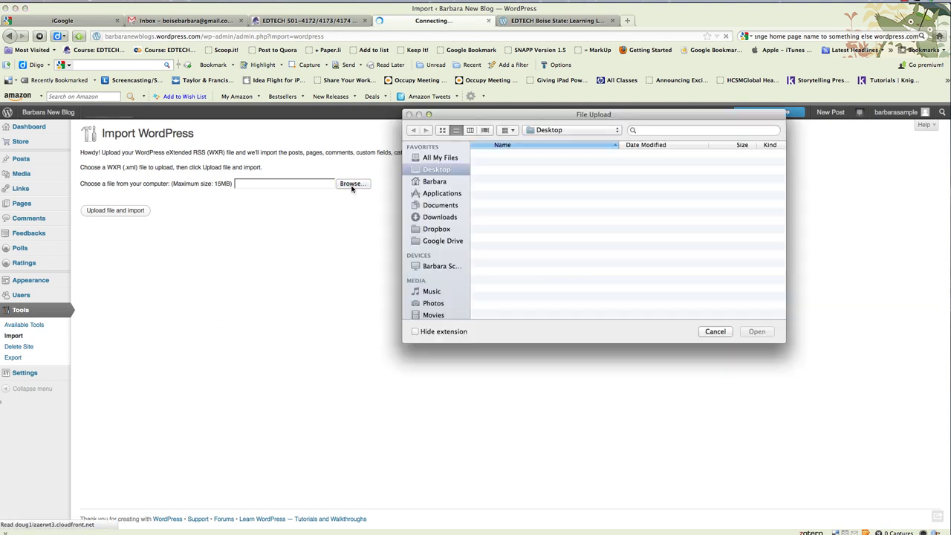
click(430, 218)
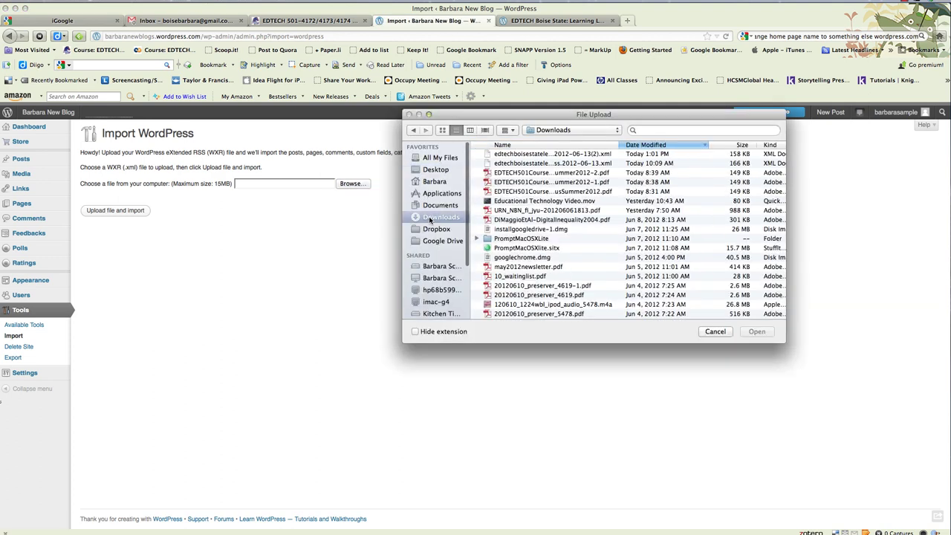
click(550, 155)
click(752, 331)
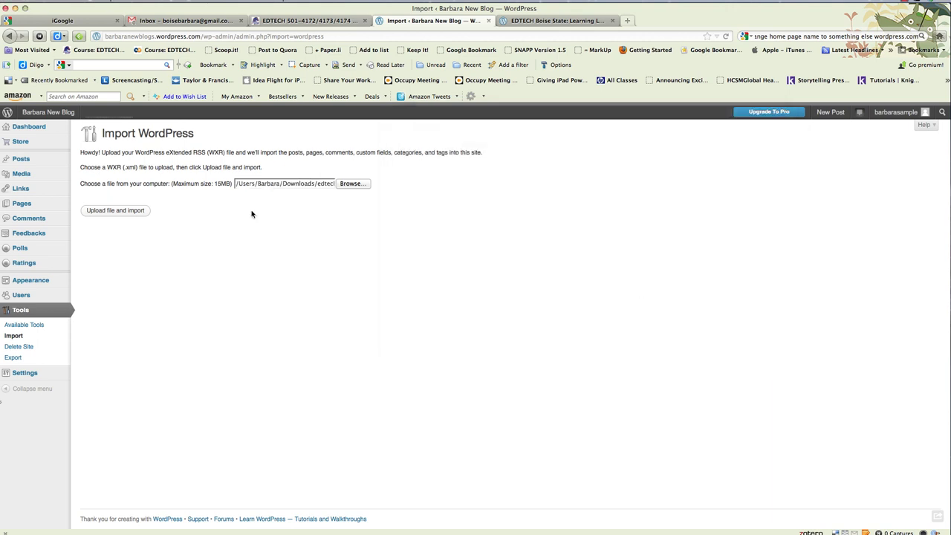
click(145, 211)
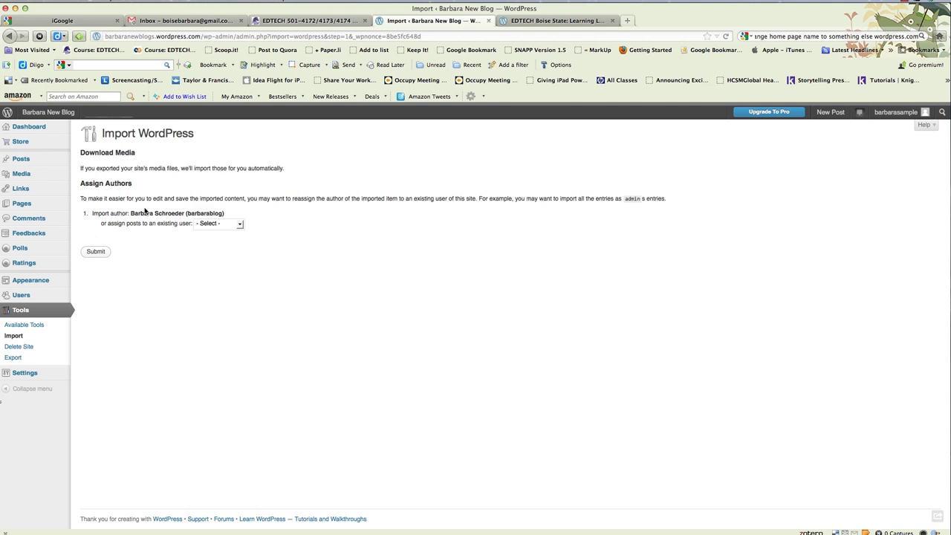
- Assign the imported author's posts to the existing user and submit the import
click(239, 223)
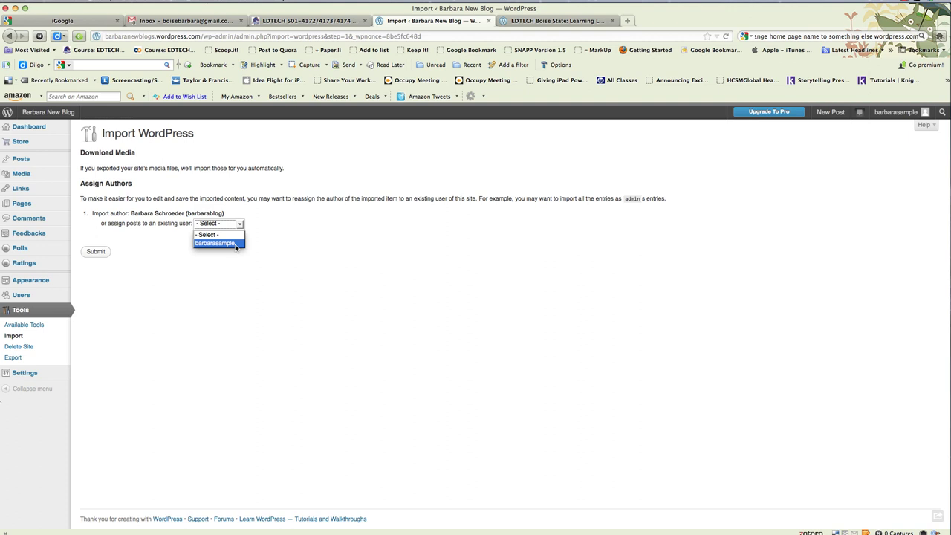
click(235, 244)
click(94, 253)
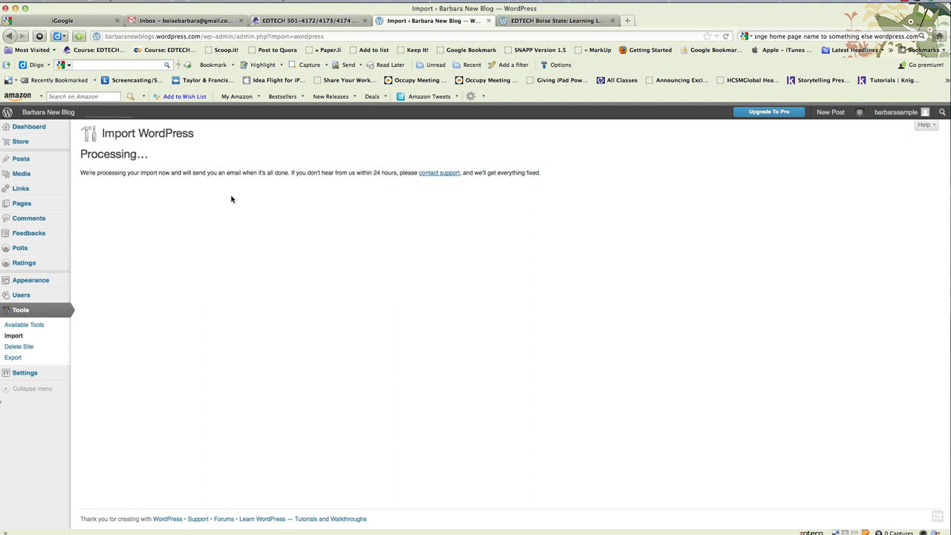
- Visit the live blog and reload it so AECT Standards and EDTECH Courses pages appear
mouse_move(48, 113)
click(60, 116)
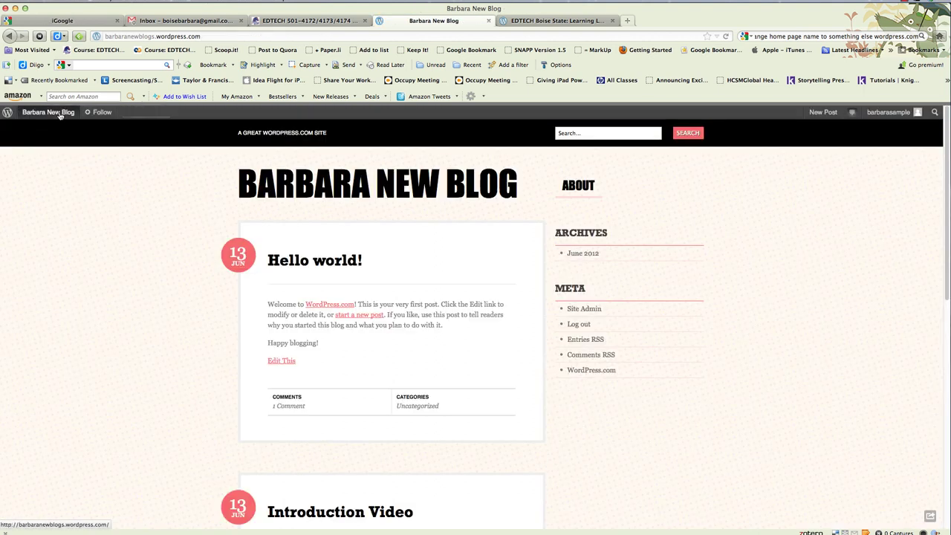
scroll(150, 337, down, 5)
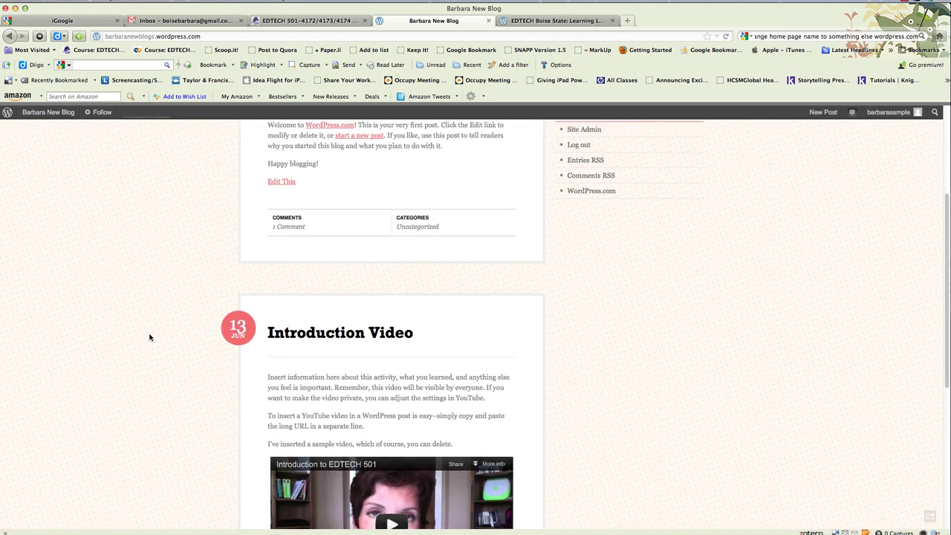
scroll(150, 337, down, 5)
scroll(149, 338, down, 3)
scroll(150, 337, up, 5)
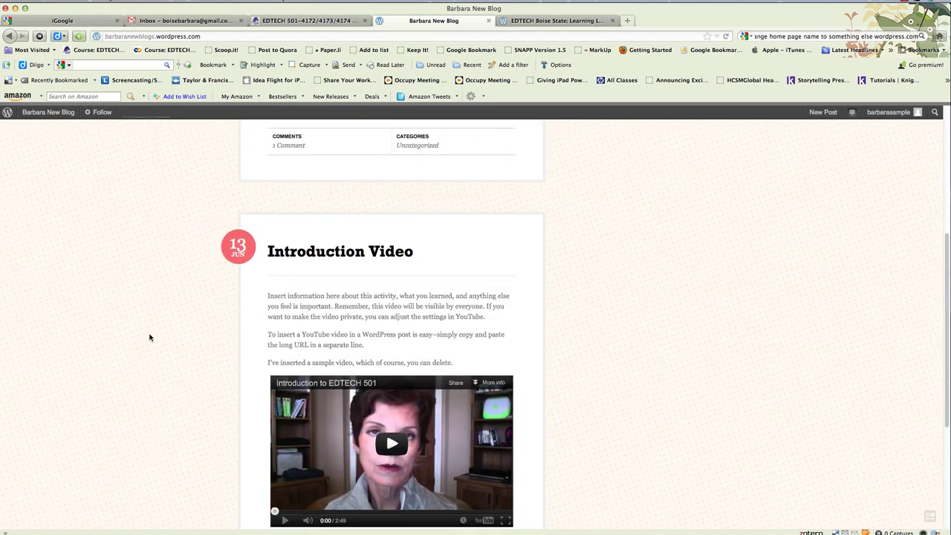
scroll(149, 337, up, 5)
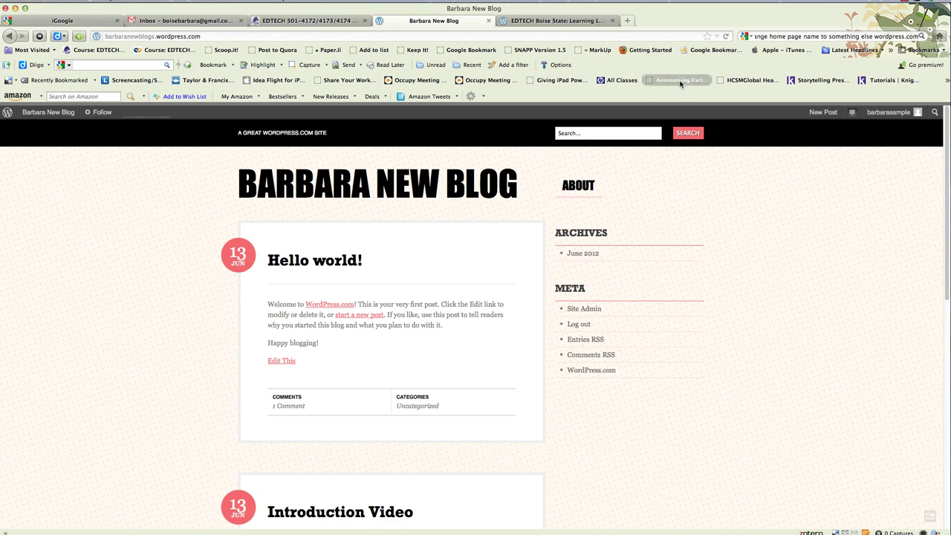
click(726, 37)
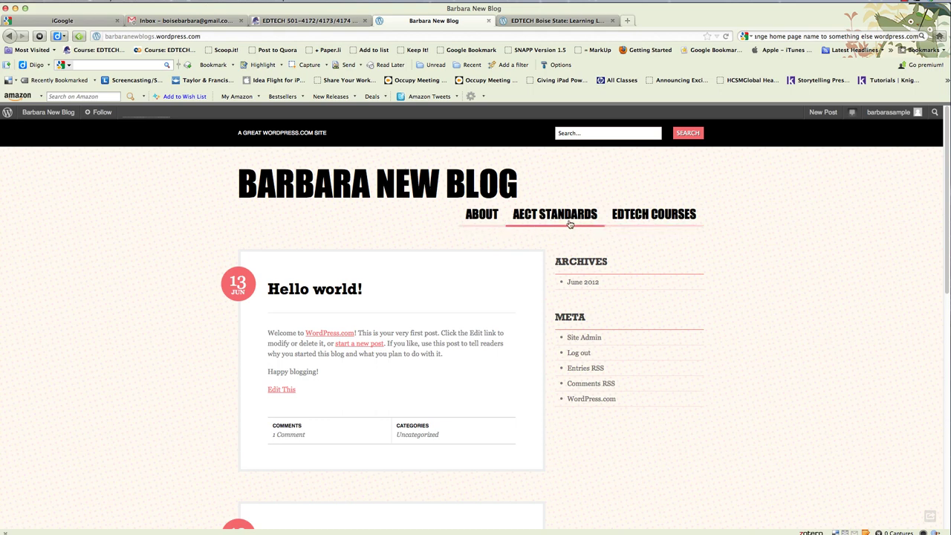
click(478, 218)
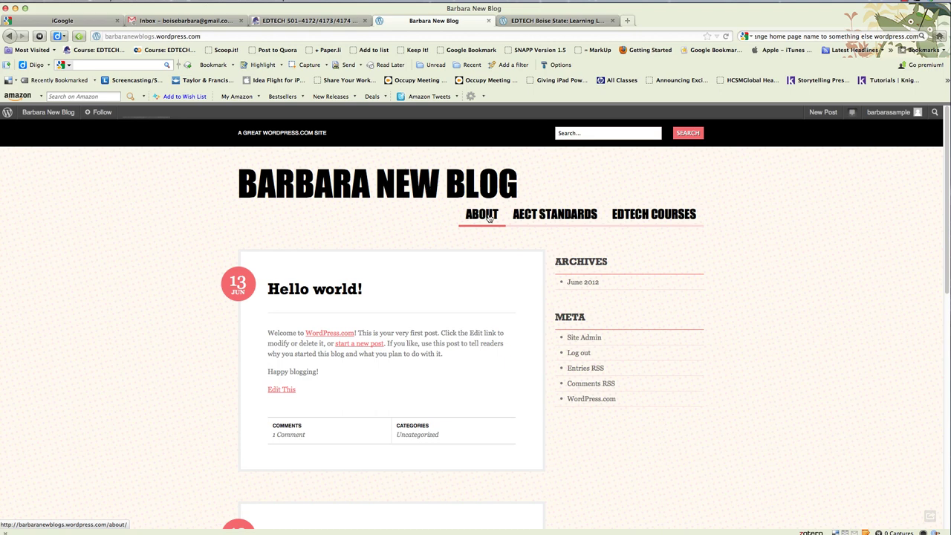
click(545, 226)
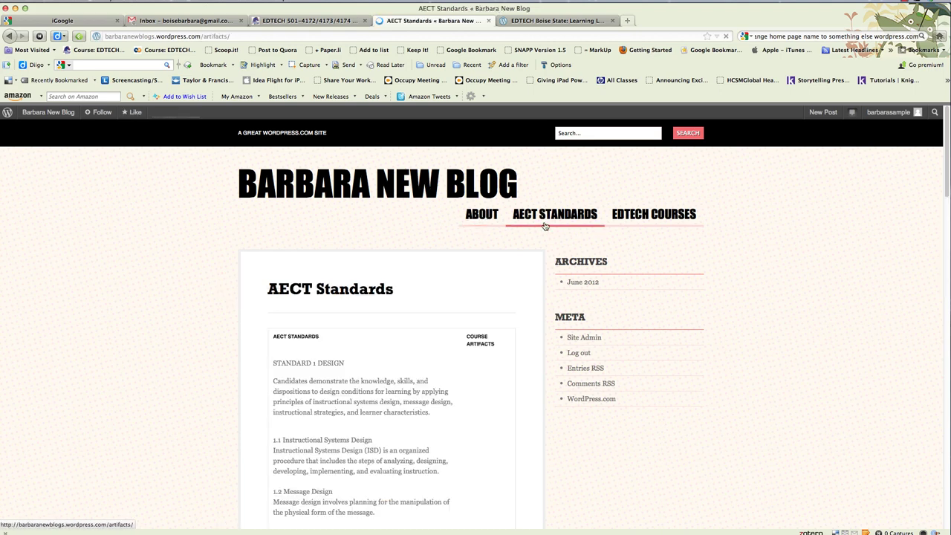
scroll(473, 406, down, 1)
scroll(472, 406, down, 4)
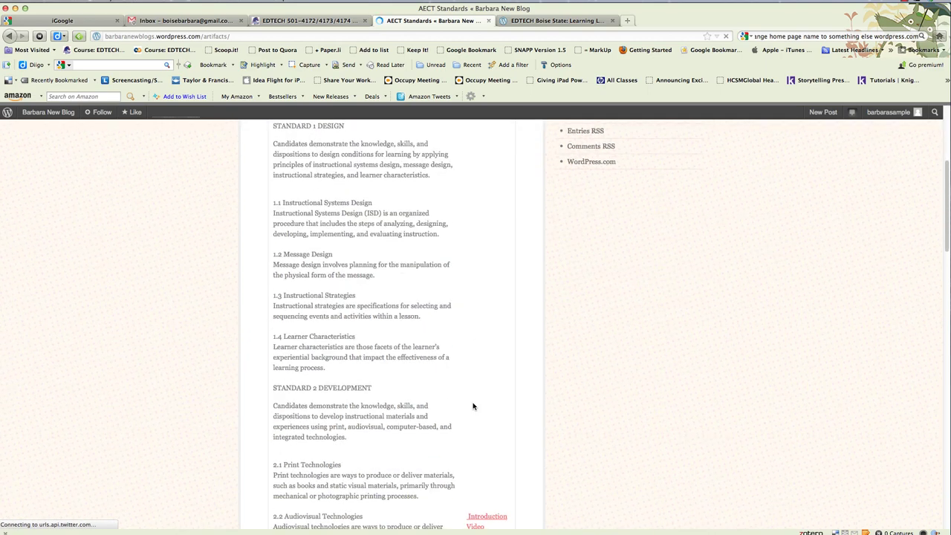
scroll(472, 406, up, 5)
click(630, 216)
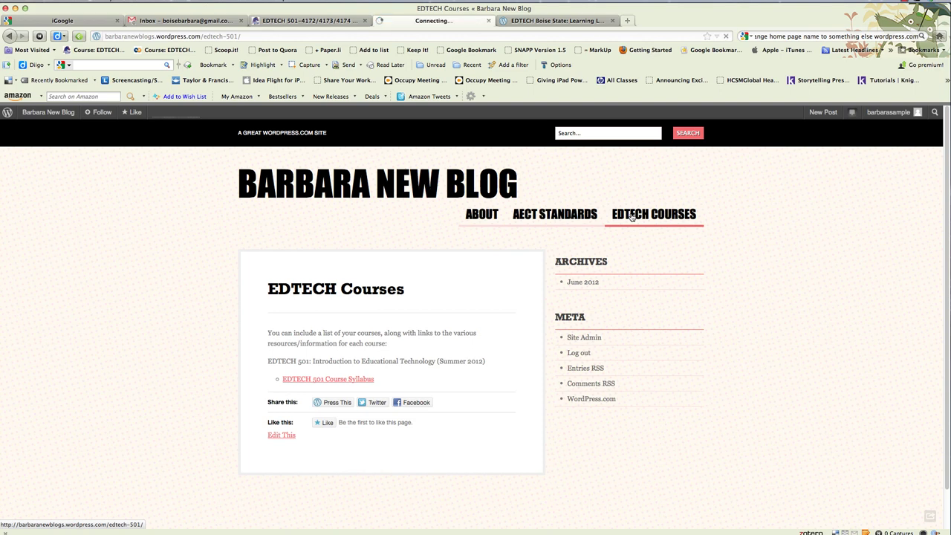
click(489, 215)
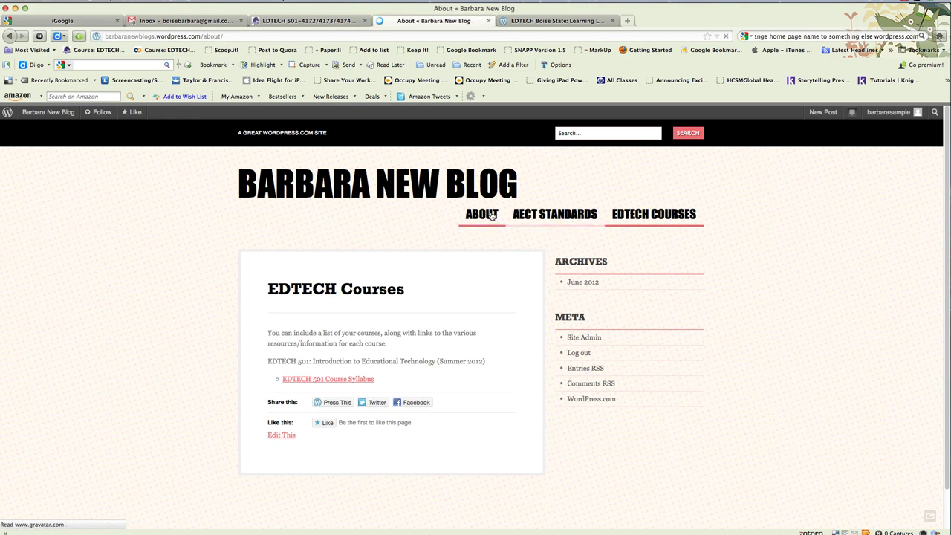
click(421, 189)
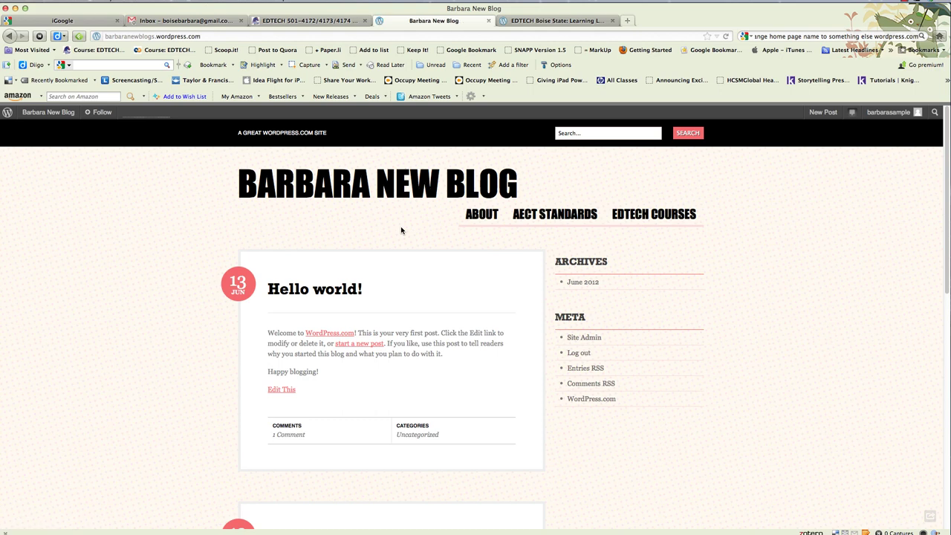
scroll(409, 328, down, 2)
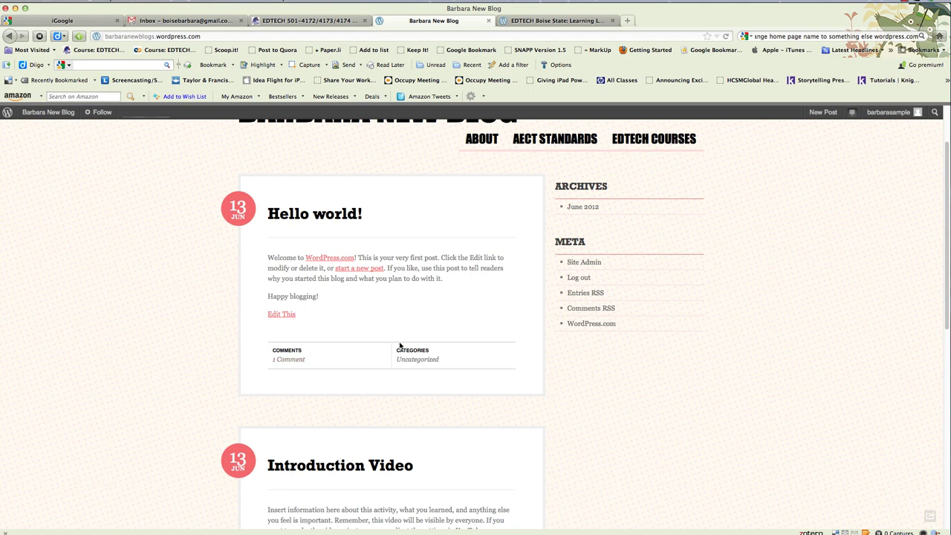
scroll(400, 346, up, 2)
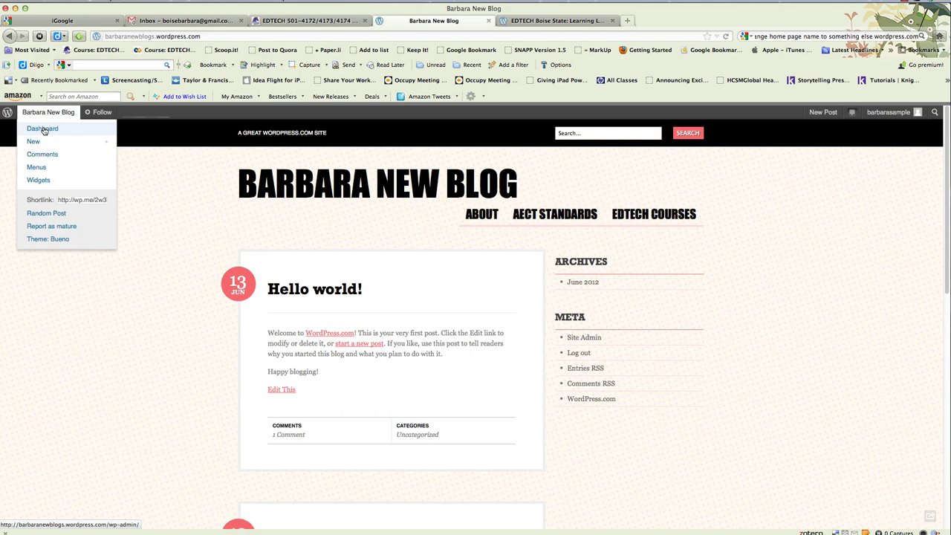
- Search Appearance > Themes for 'enterprise' and activate the Enterprise theme in place of Bueno
click(42, 129)
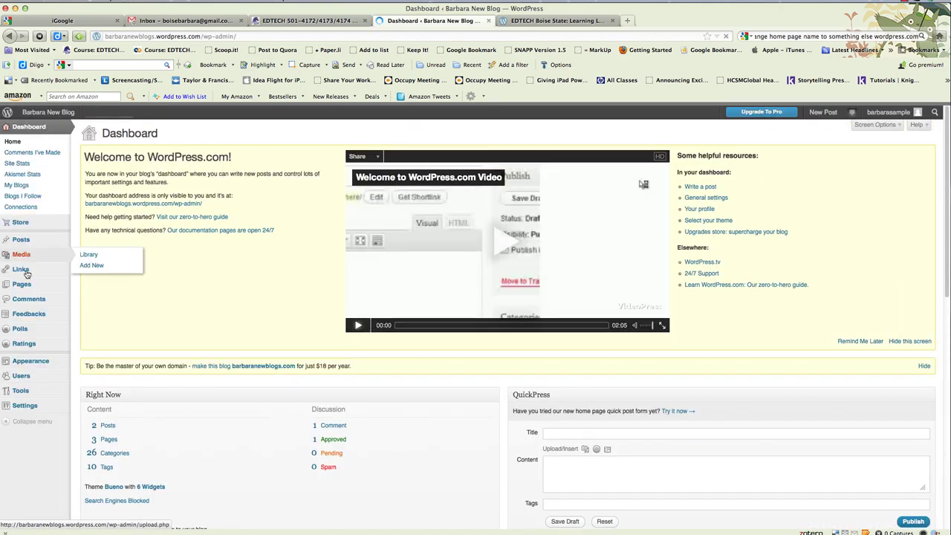
click(87, 364)
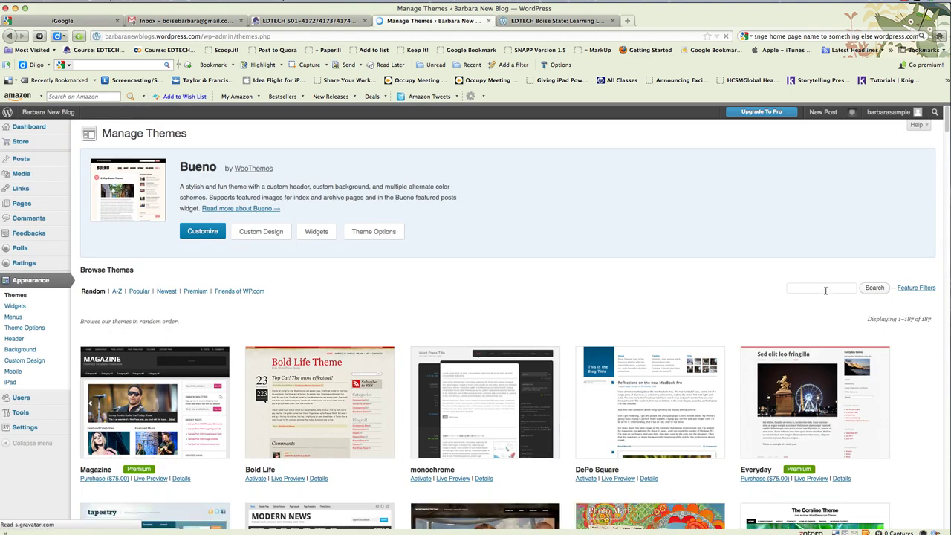
click(825, 289)
text(enterp)
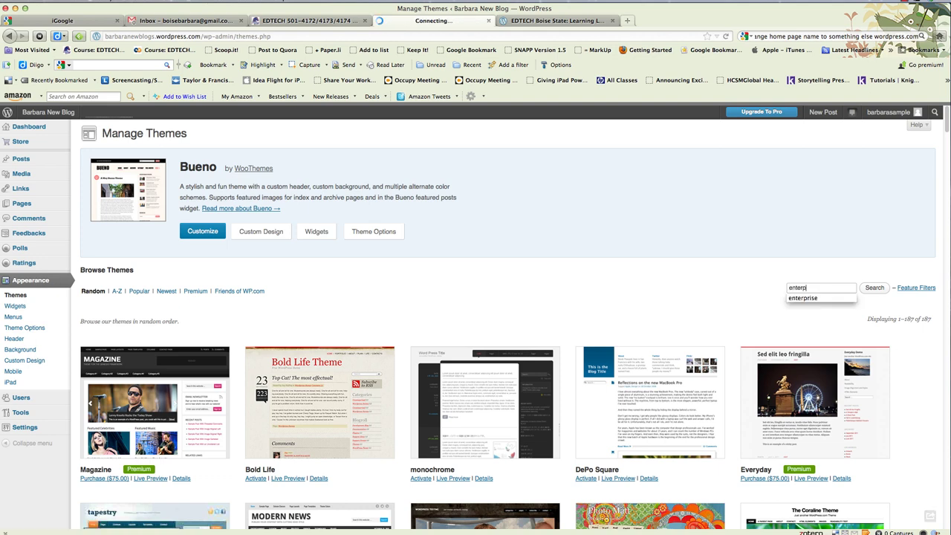
text(rise)
key(Return)
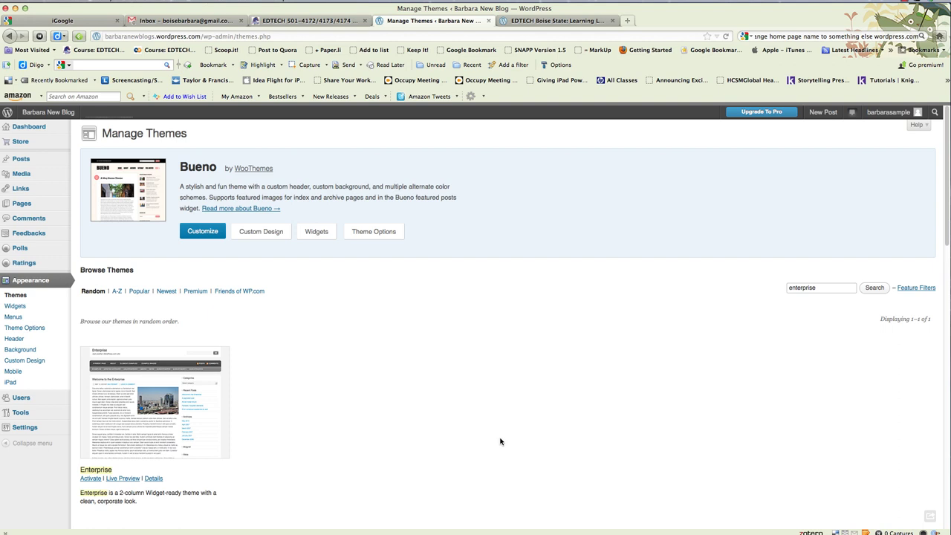
click(91, 479)
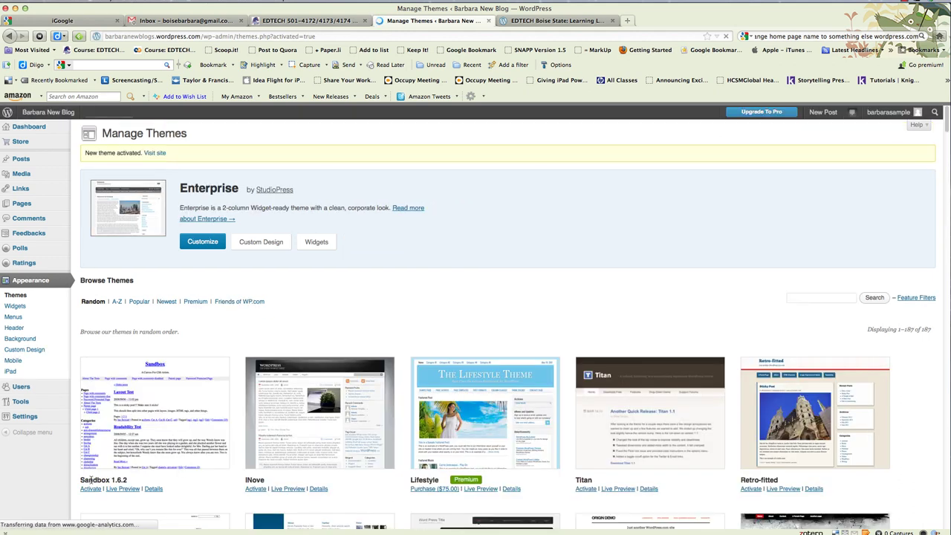
- Visit the live blog and review its Enterprise-themed front page and categories sidebar
mouse_move(48, 112)
click(67, 114)
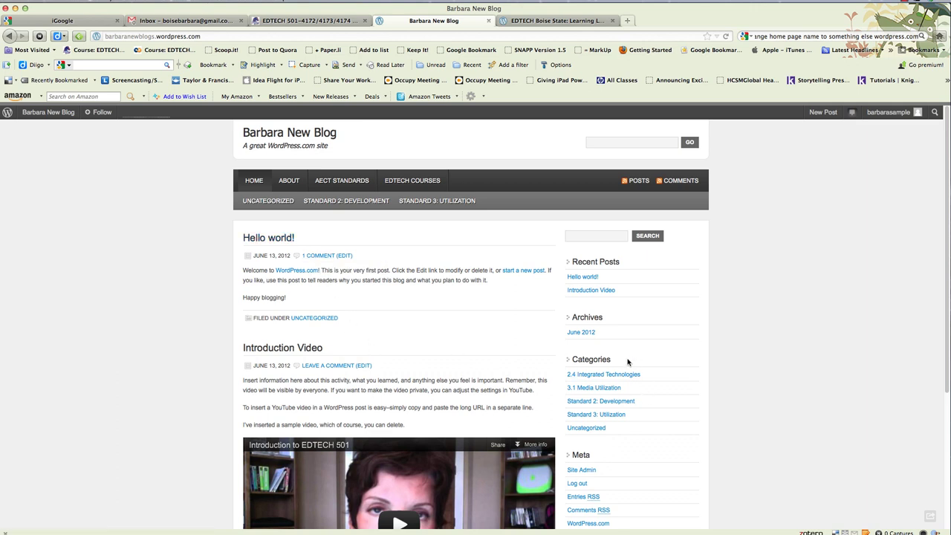
scroll(660, 427, down, 3)
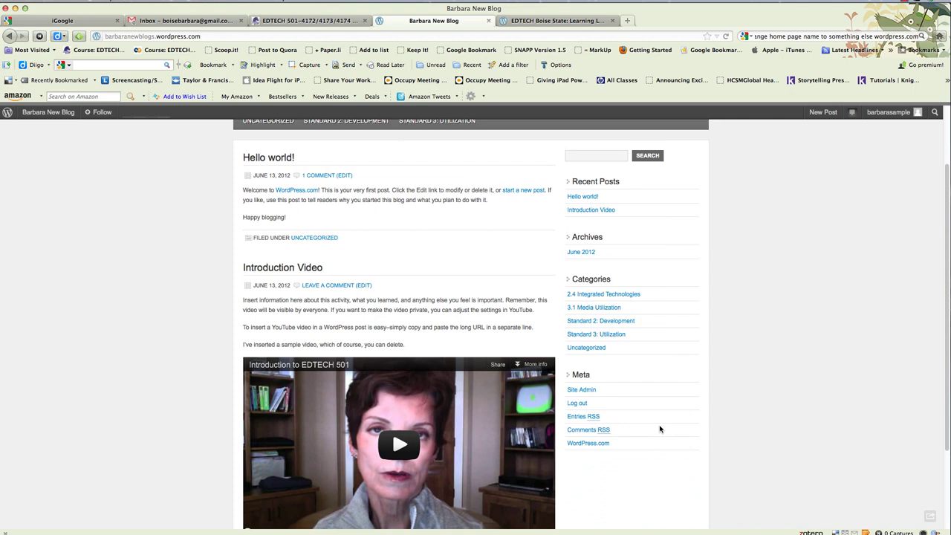
scroll(660, 429, up, 3)
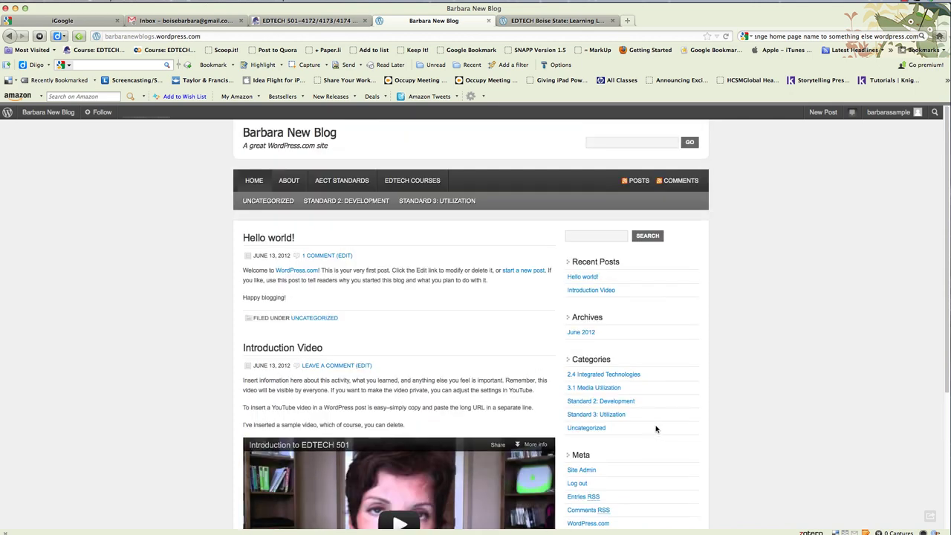
scroll(482, 391, down, 7)
scroll(481, 391, up, 7)
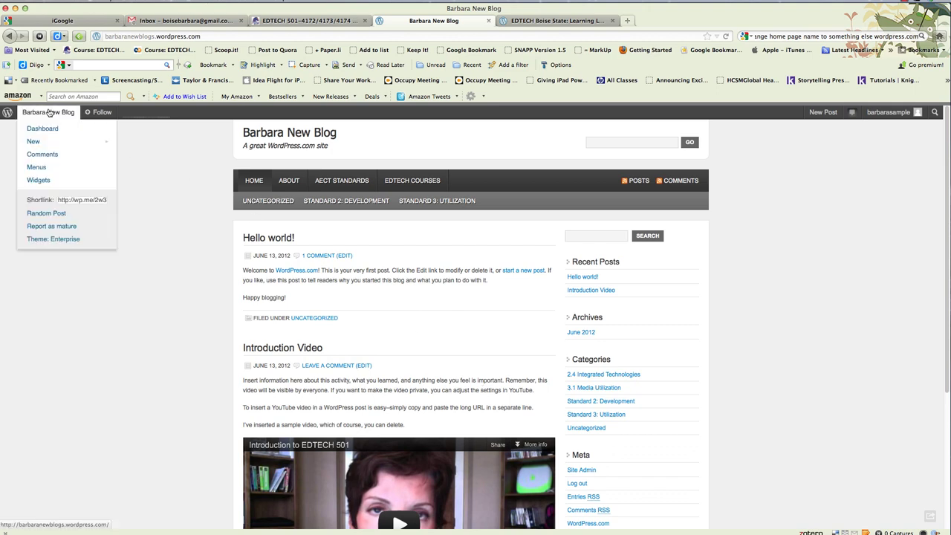
- Open the Posts > Categories list from the blog's dashboard
click(38, 131)
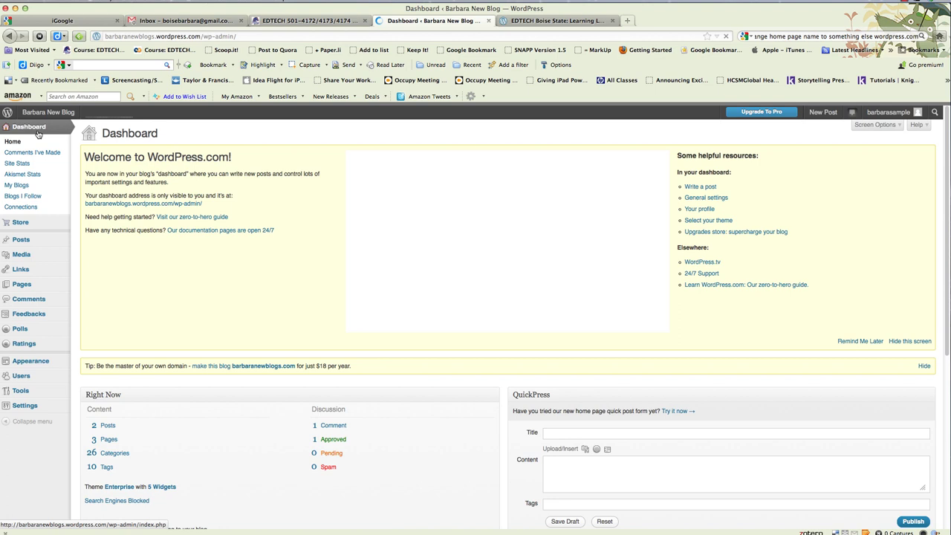
mouse_move(21, 239)
click(33, 240)
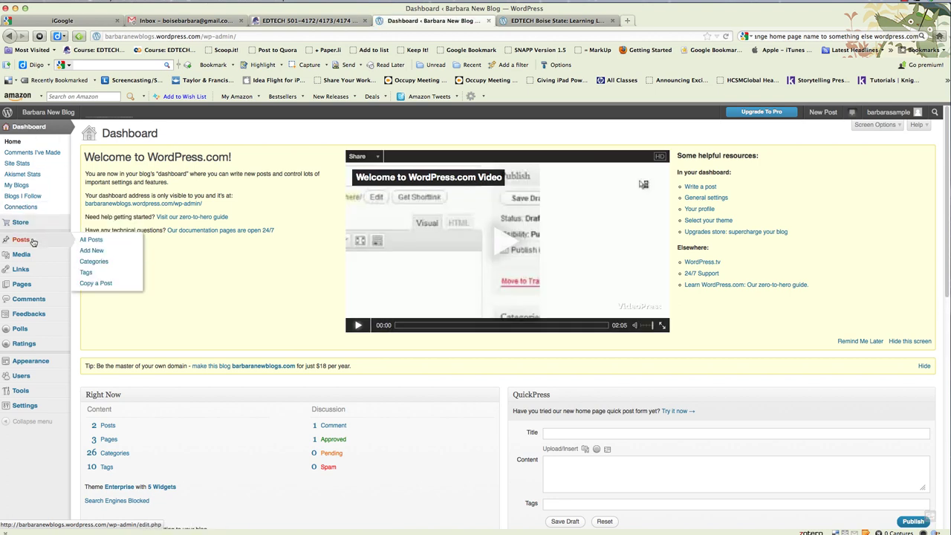
click(84, 263)
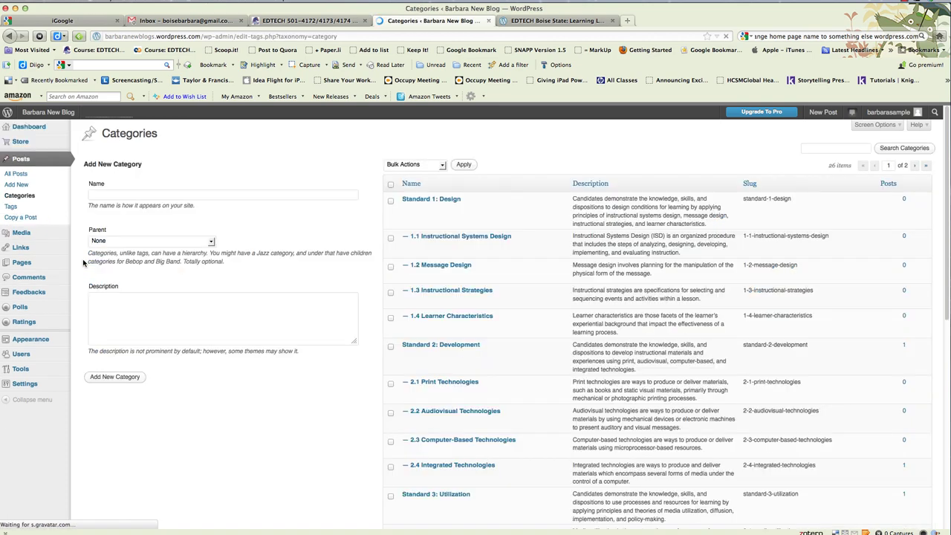
- Review the categories table and go to page 2, showing Standard 5: Evaluation and Uncategorized
scroll(515, 369, down, 5)
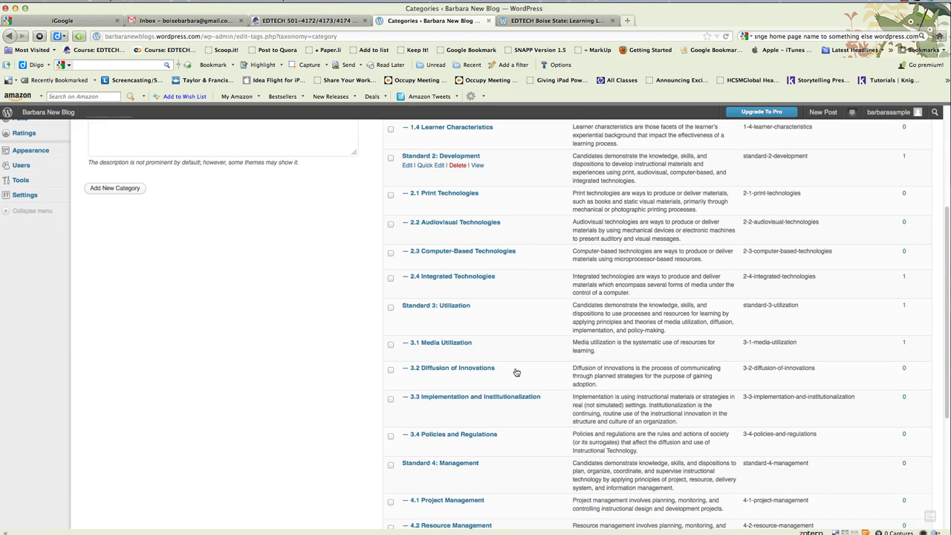
scroll(516, 369, down, 1)
scroll(515, 370, down, 4)
scroll(516, 372, up, 1)
scroll(516, 372, up, 7)
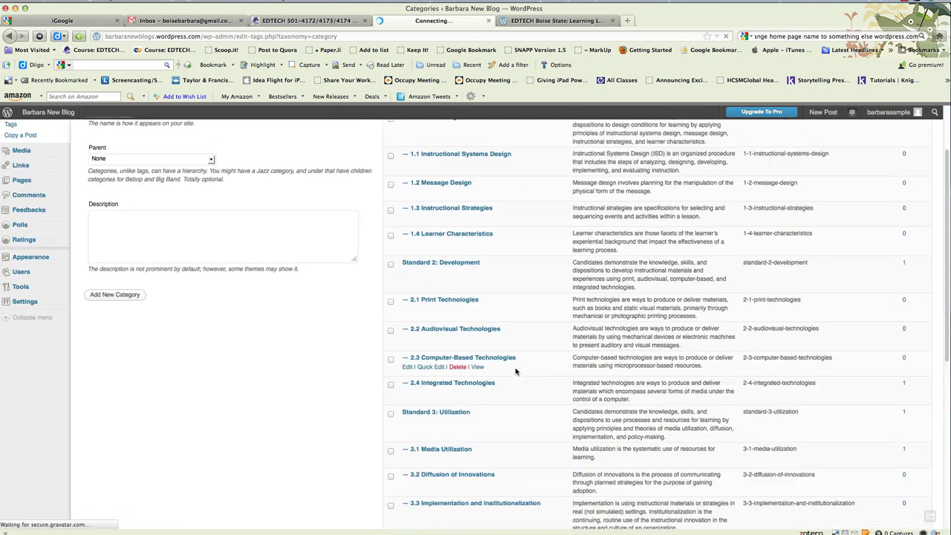
scroll(515, 371, up, 2)
scroll(516, 371, down, 3)
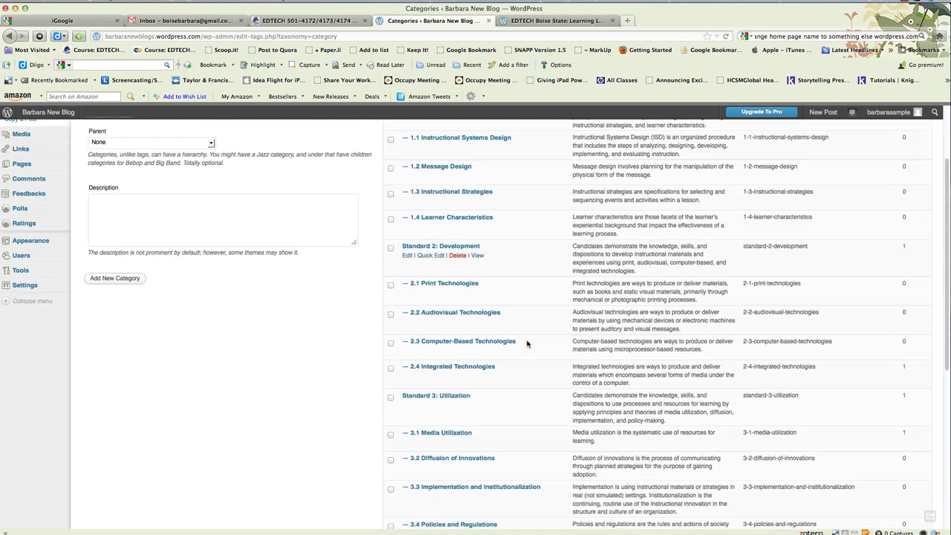
scroll(524, 349, down, 1)
scroll(527, 343, down, 5)
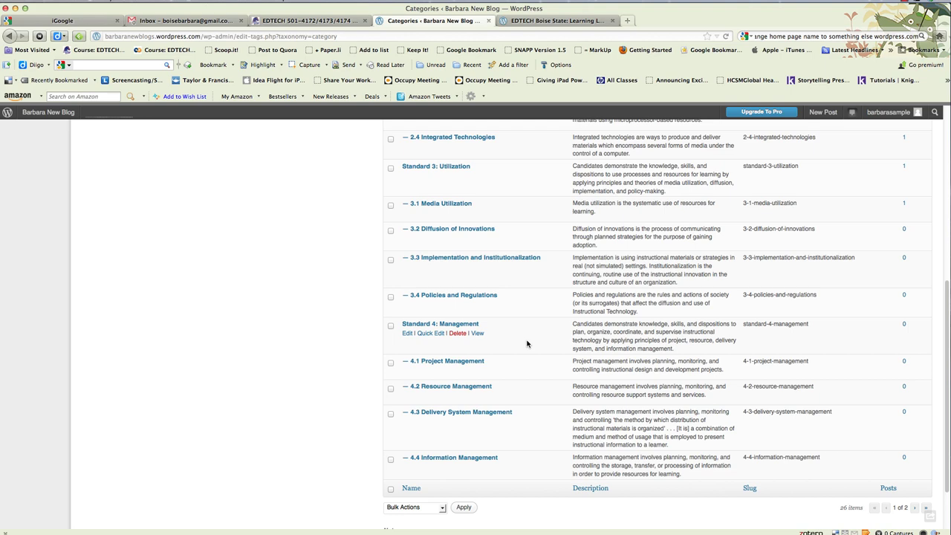
scroll(526, 344, up, 4)
scroll(527, 343, up, 2)
scroll(527, 343, down, 8)
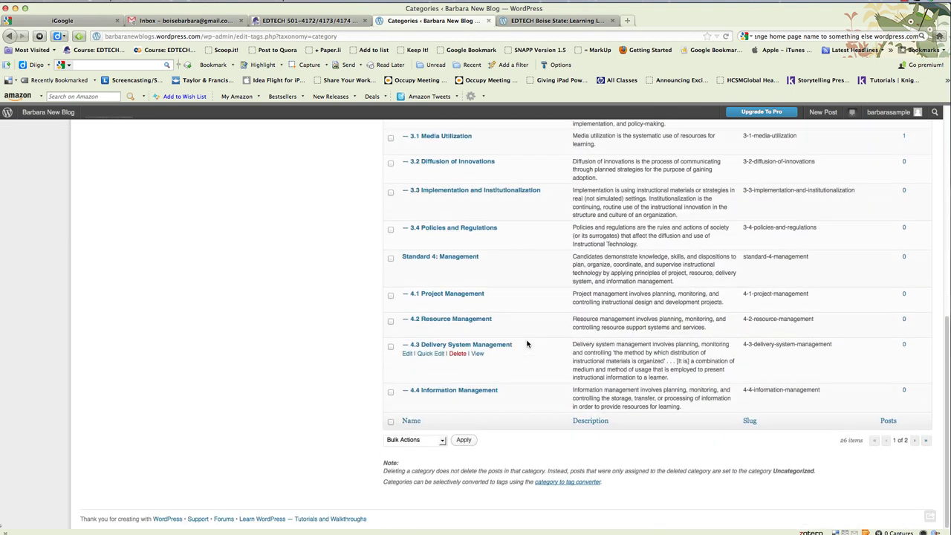
scroll(527, 343, up, 3)
scroll(527, 343, down, 3)
click(917, 440)
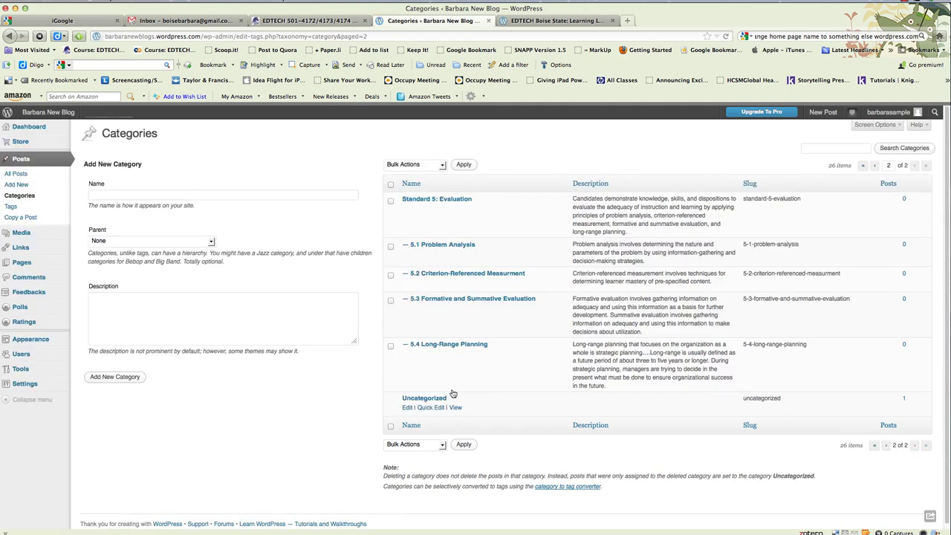
- Trash the default Hello world! post, glance at Comments, then view the live front page
click(16, 174)
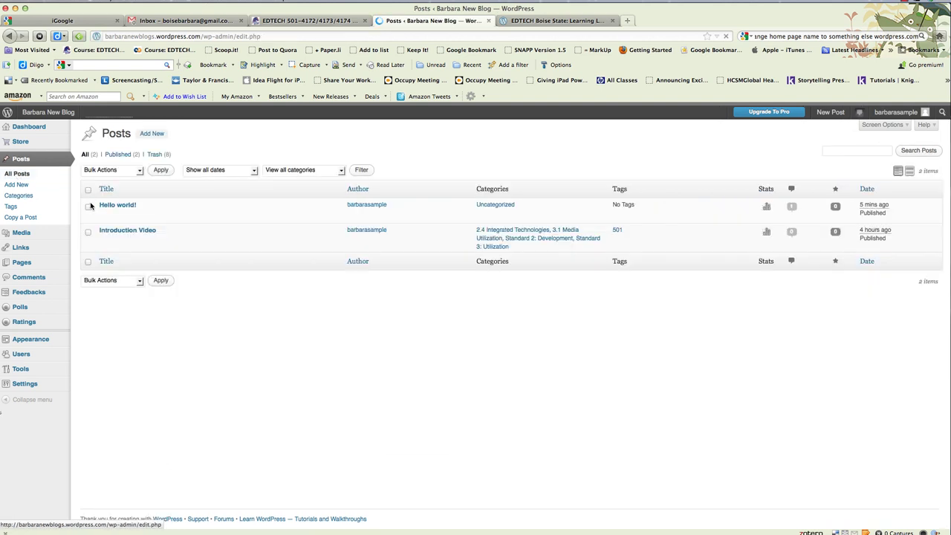
mouse_move(116, 210)
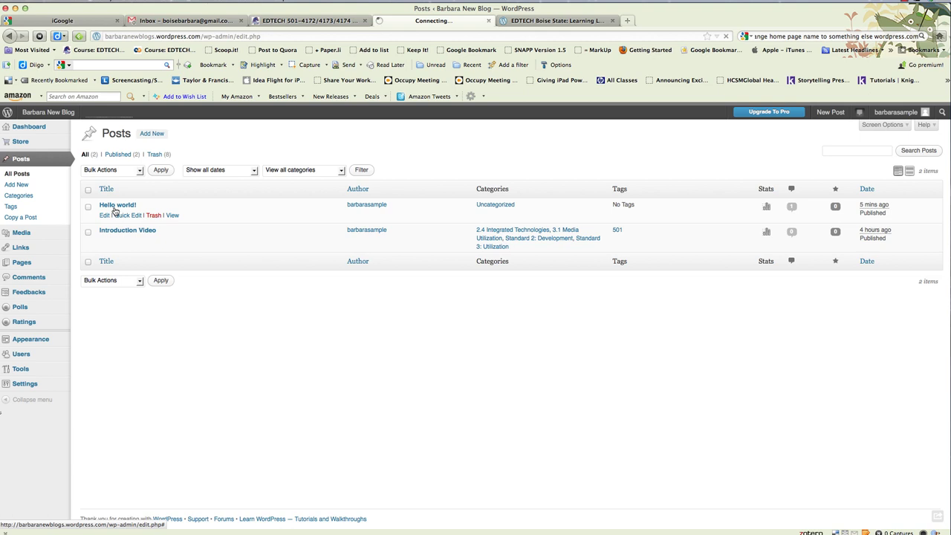
click(158, 217)
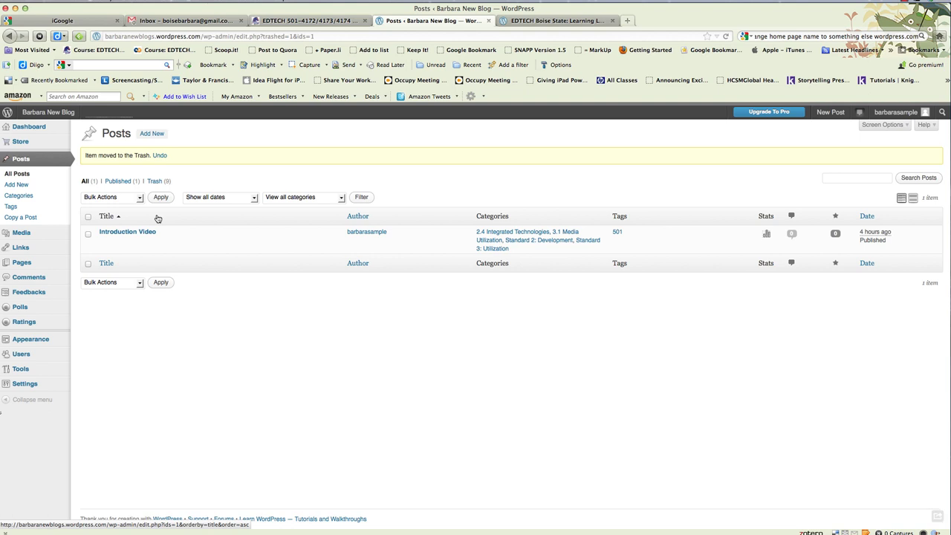
click(32, 278)
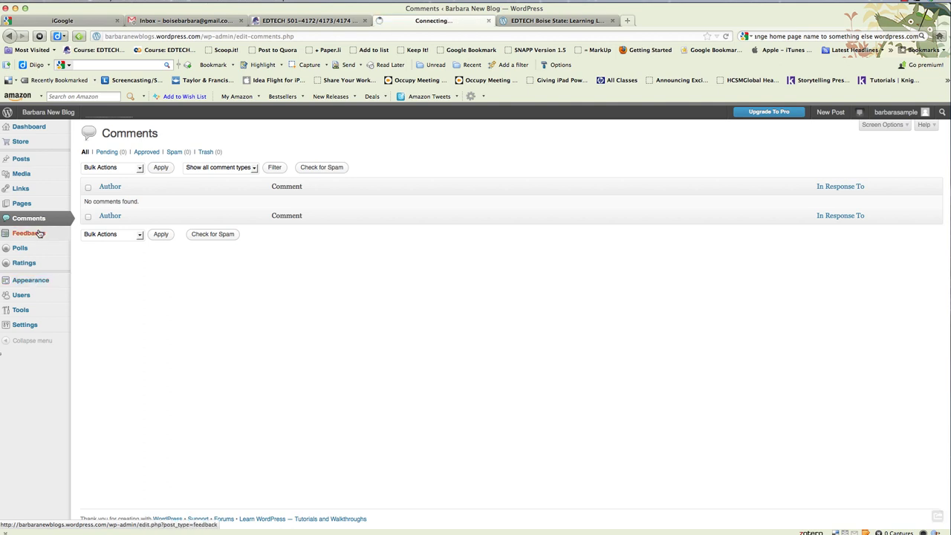
click(54, 113)
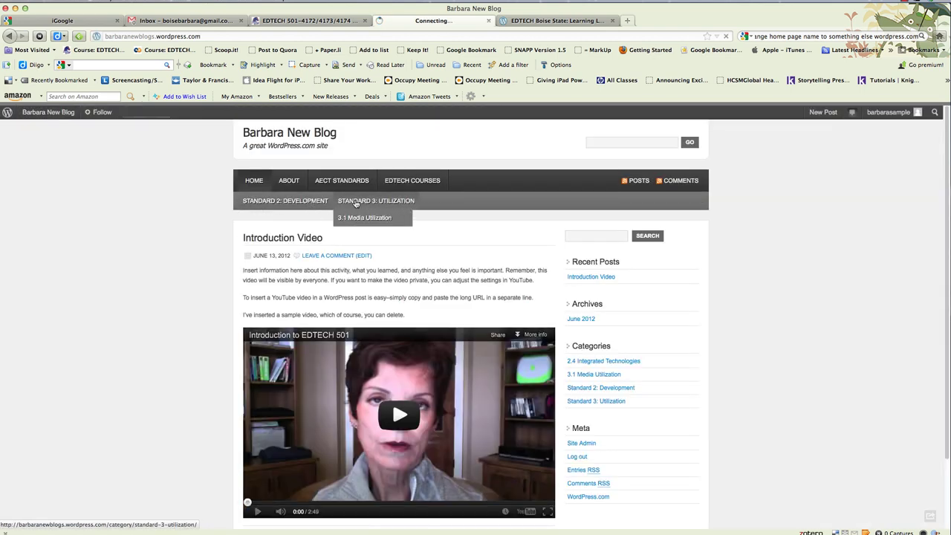
- Look over the About and home pages, then open the Introduction Video post for editing
click(287, 182)
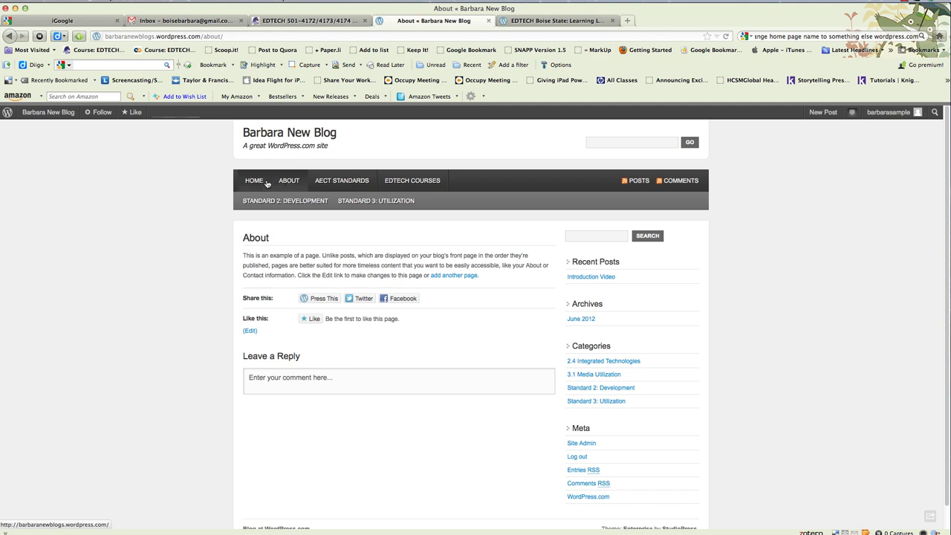
click(264, 183)
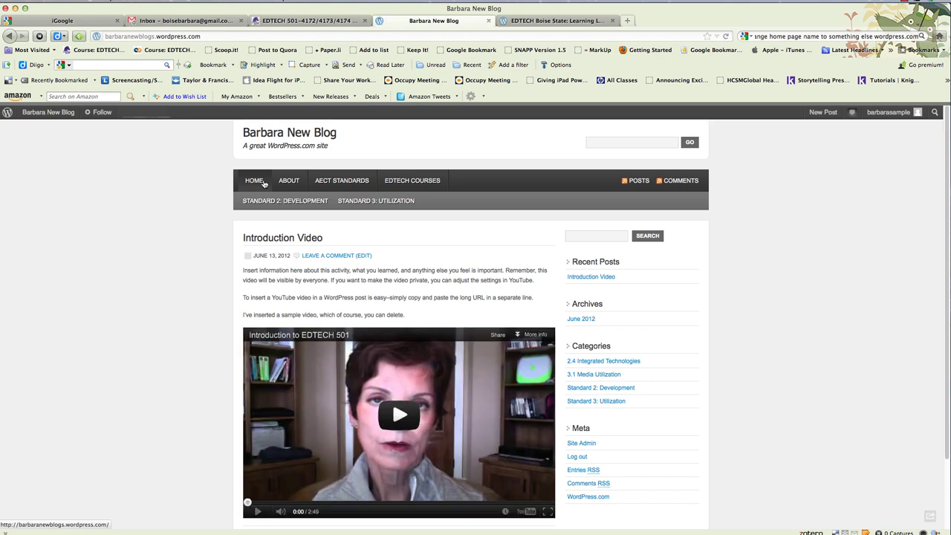
scroll(398, 309, down, 3)
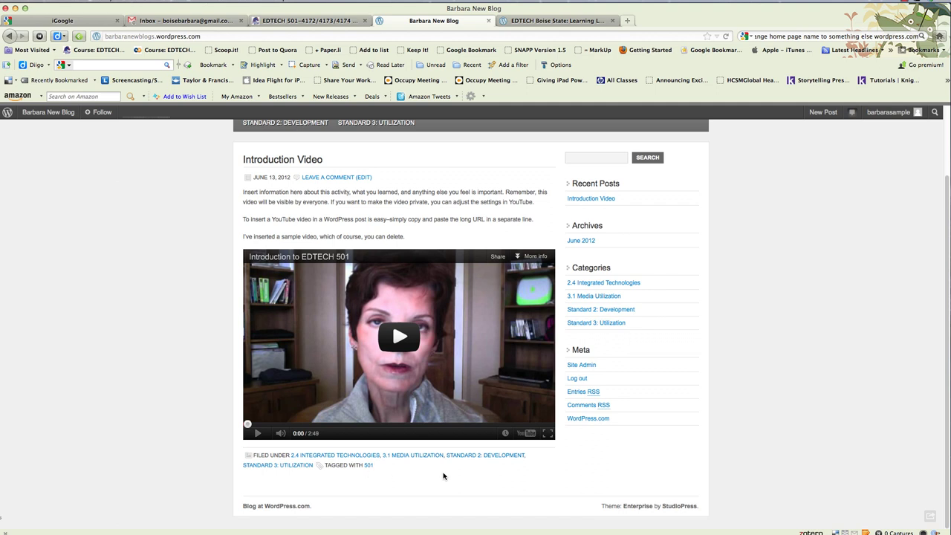
scroll(461, 480, up, 3)
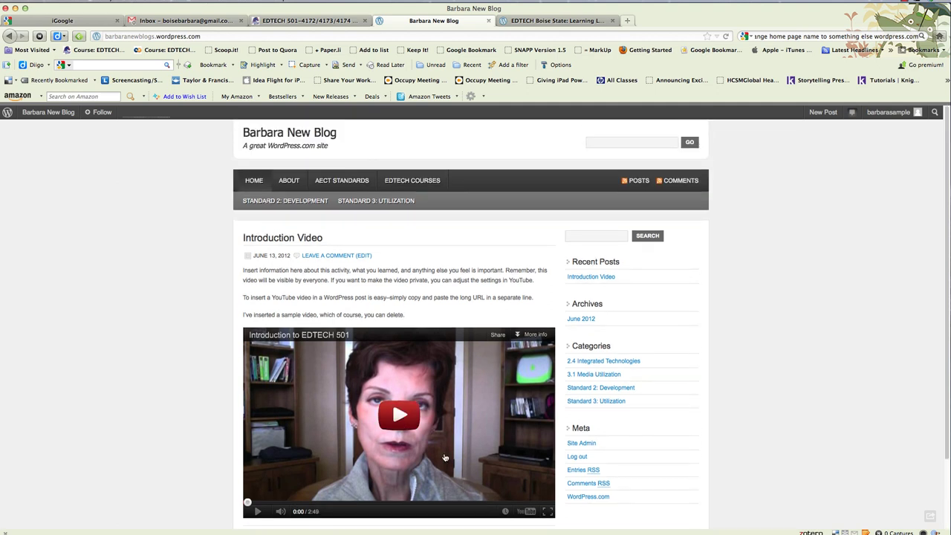
click(365, 255)
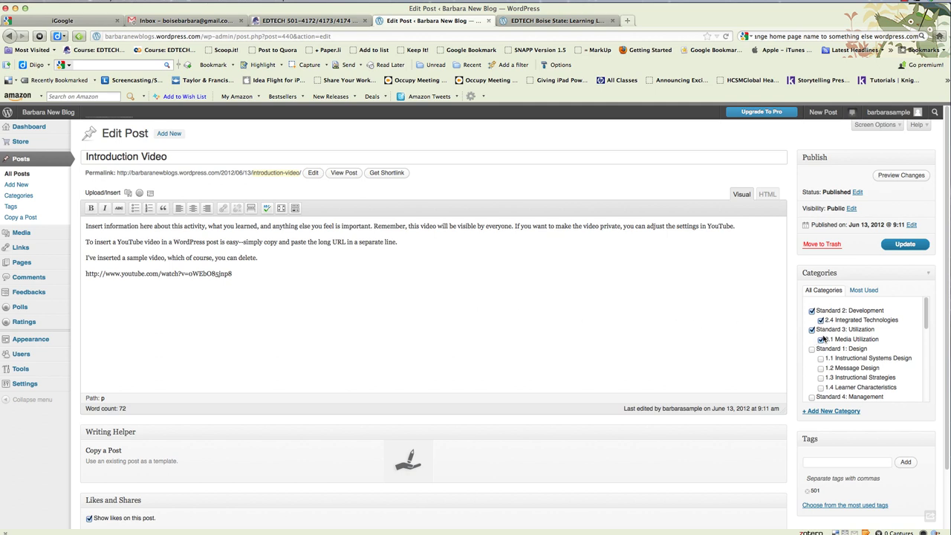
- Check the Introduction Video post's standards categories and 501 tag, leaving it unchanged, and go to Widgets
scroll(691, 339, down, 2)
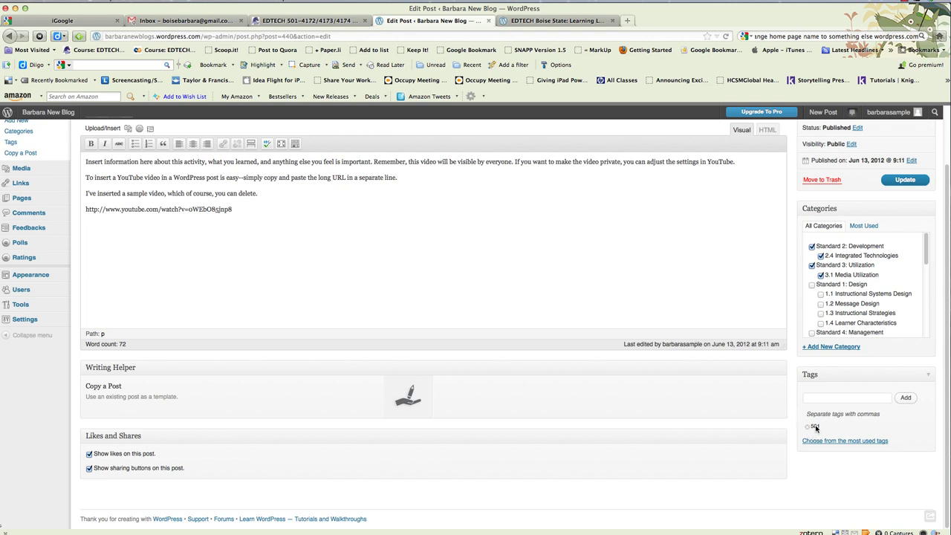
scroll(619, 270, up, 2)
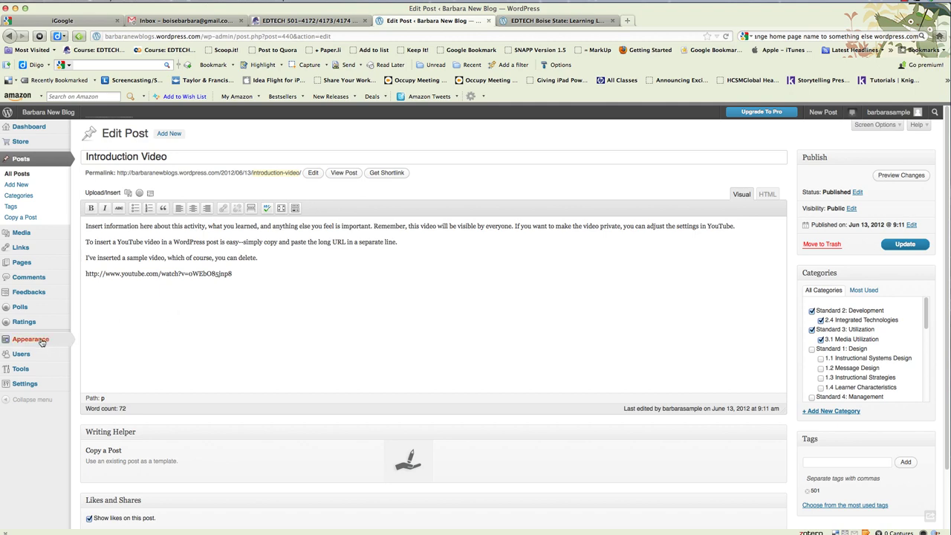
mouse_move(30, 275)
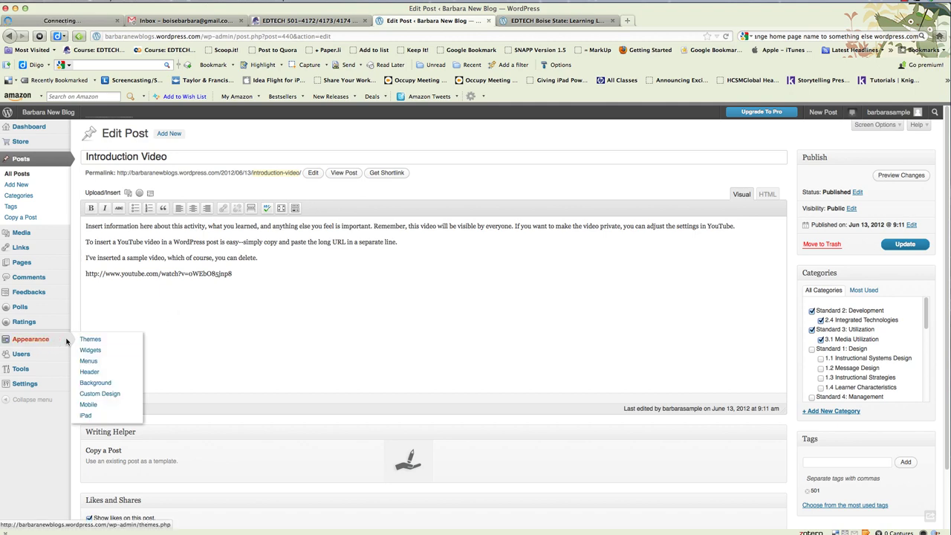
click(90, 352)
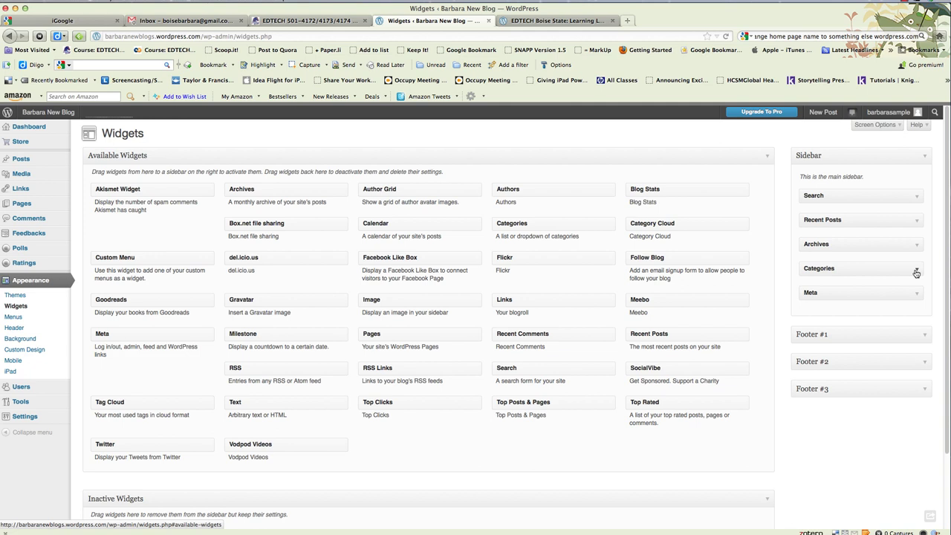
- Title the Categories widget 'AECT Standards' with post counts and hierarchy, and add a Tag Cloud widget
click(915, 272)
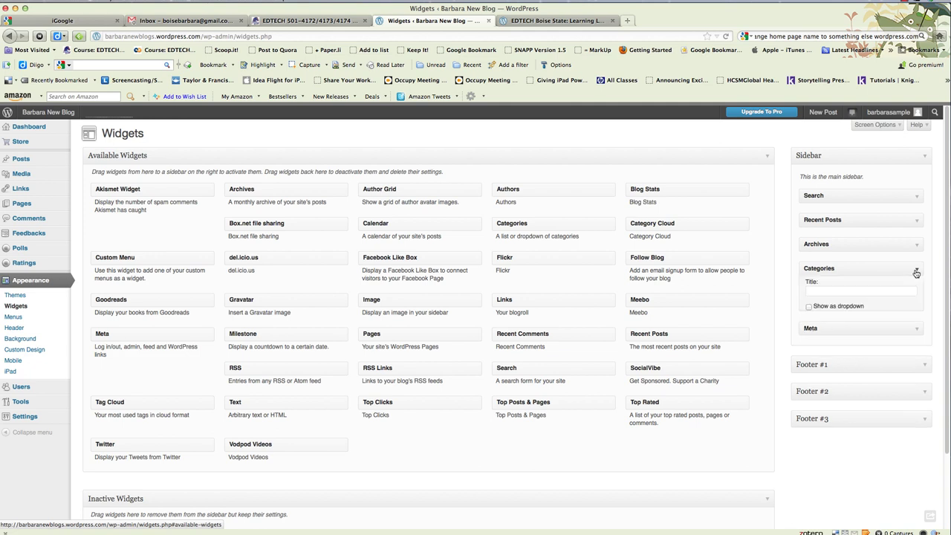
click(876, 297)
text(AECT Standar)
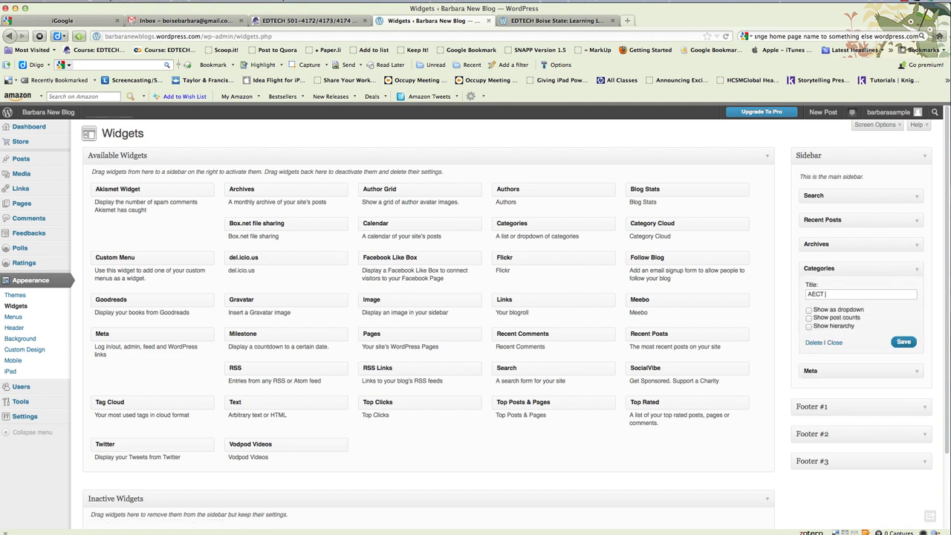
text(ds)
click(810, 318)
click(809, 326)
click(909, 344)
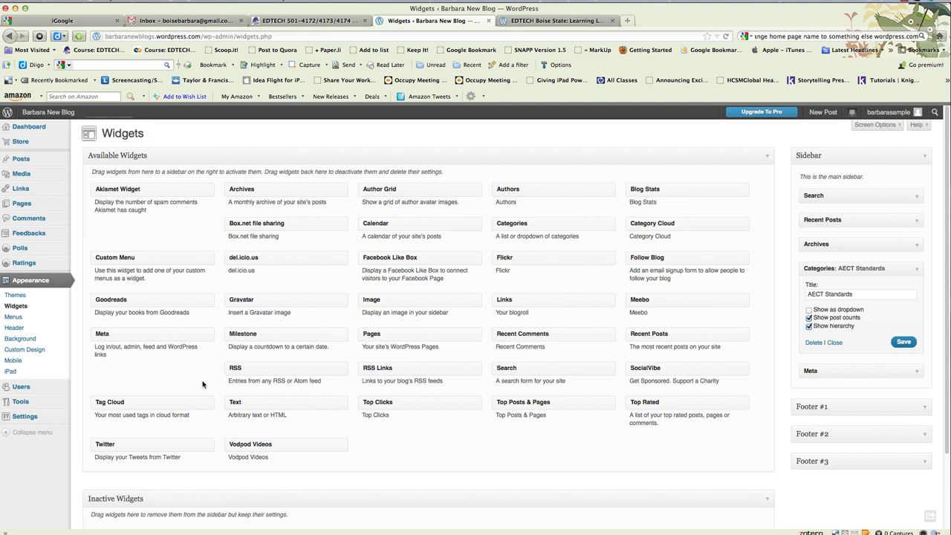
mouse_move(149, 403)
mouse_down()
mouse_move(853, 269)
mouse_move(858, 374)
mouse_up()
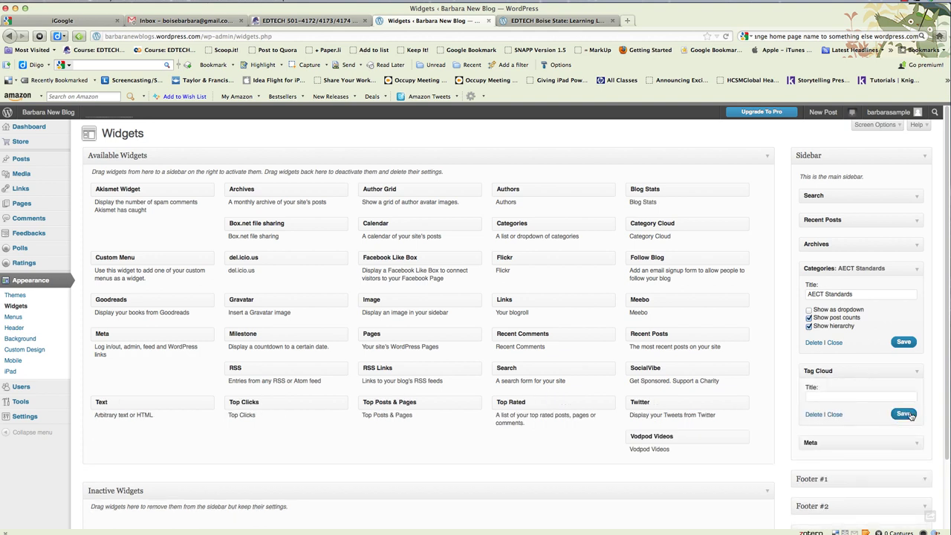
click(904, 415)
- Visit the live blog and open the posts tagged 501 from the new sidebar tag cloud
click(56, 113)
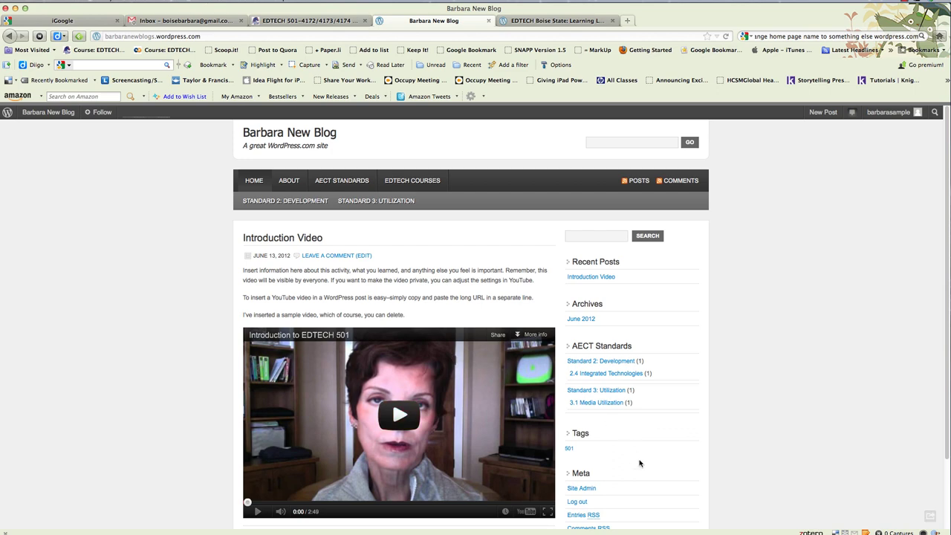
scroll(639, 463, down, 3)
click(570, 386)
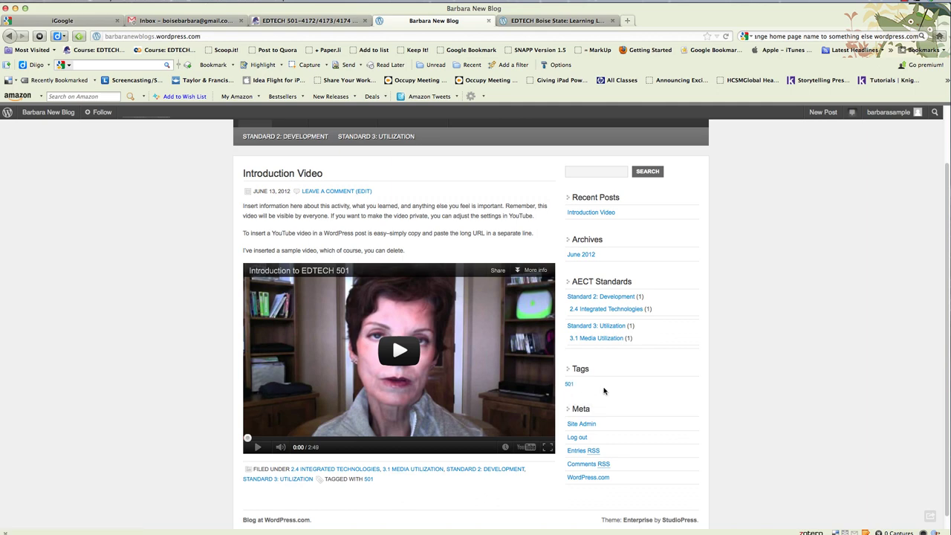
scroll(603, 391, up, 2)
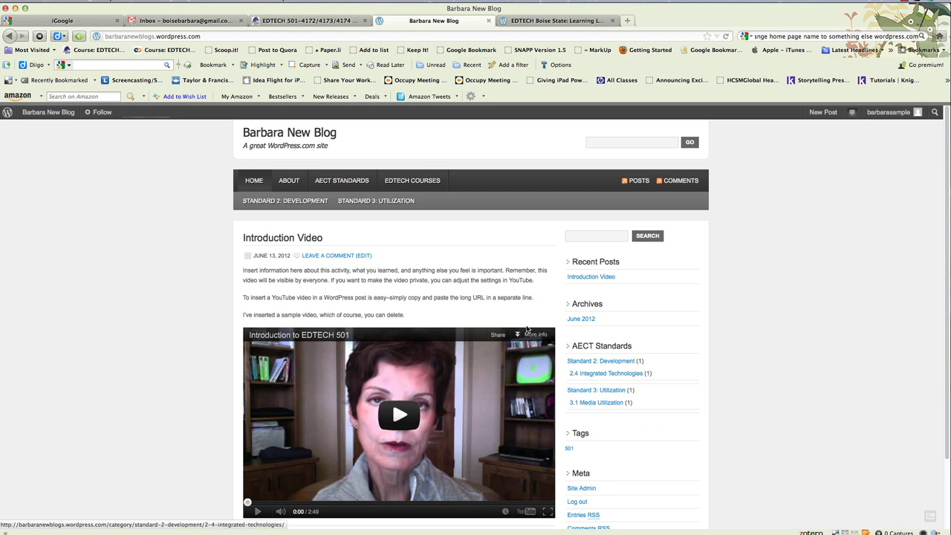
mouse_move(48, 112)
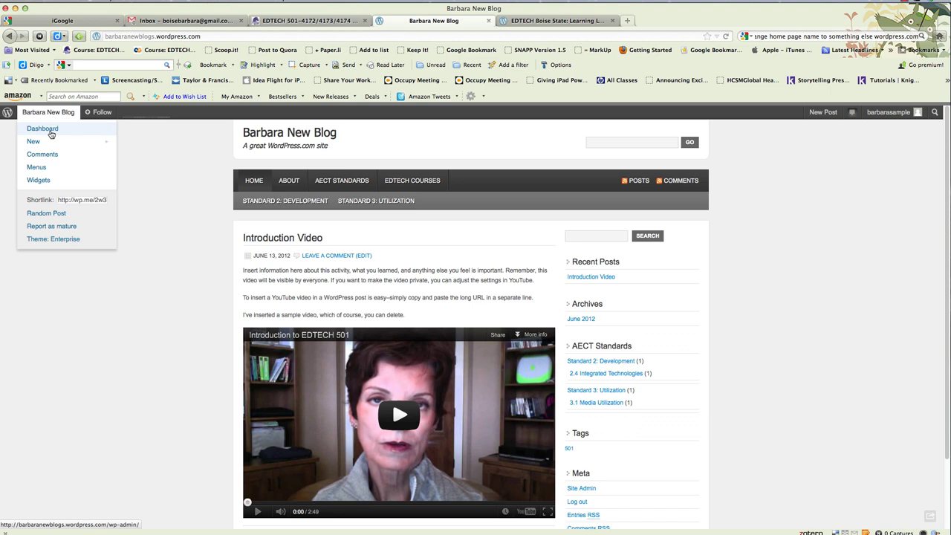
click(50, 132)
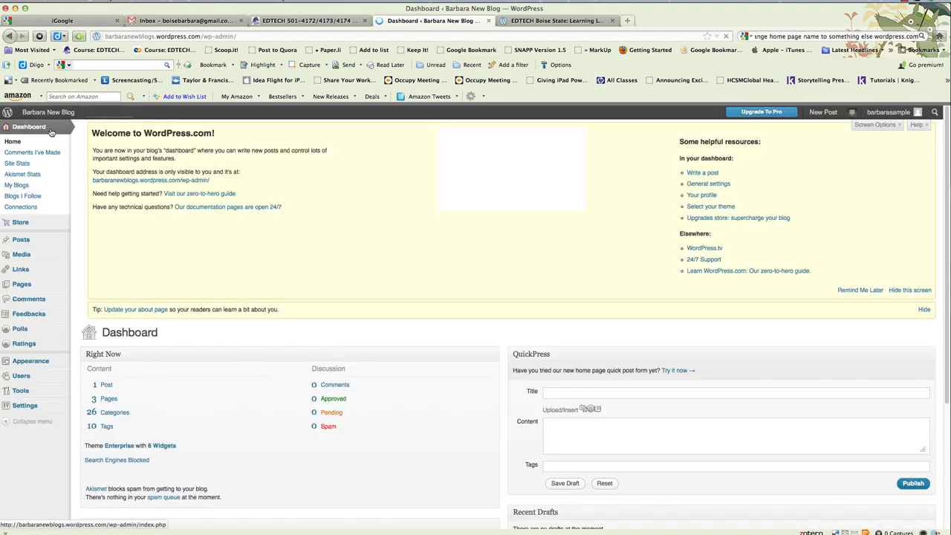
click(16, 412)
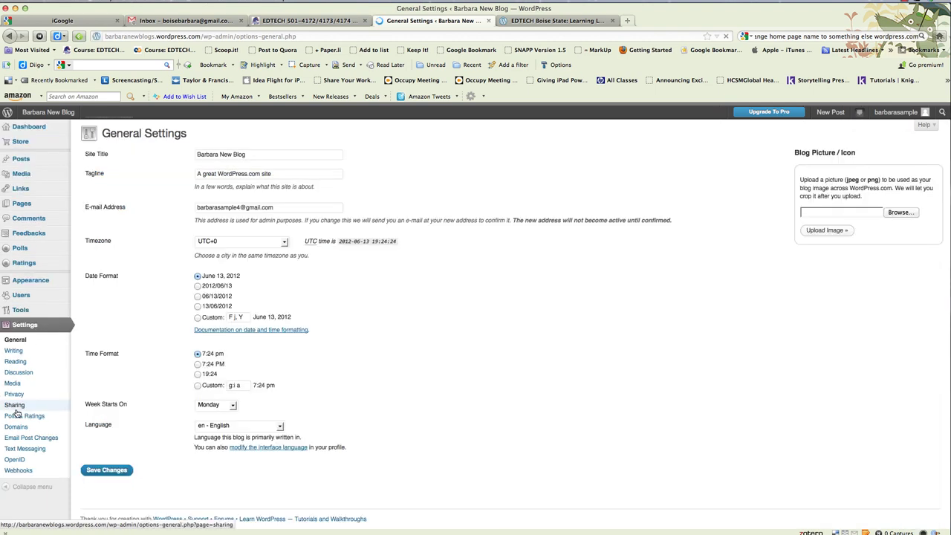
triple_click(237, 173)
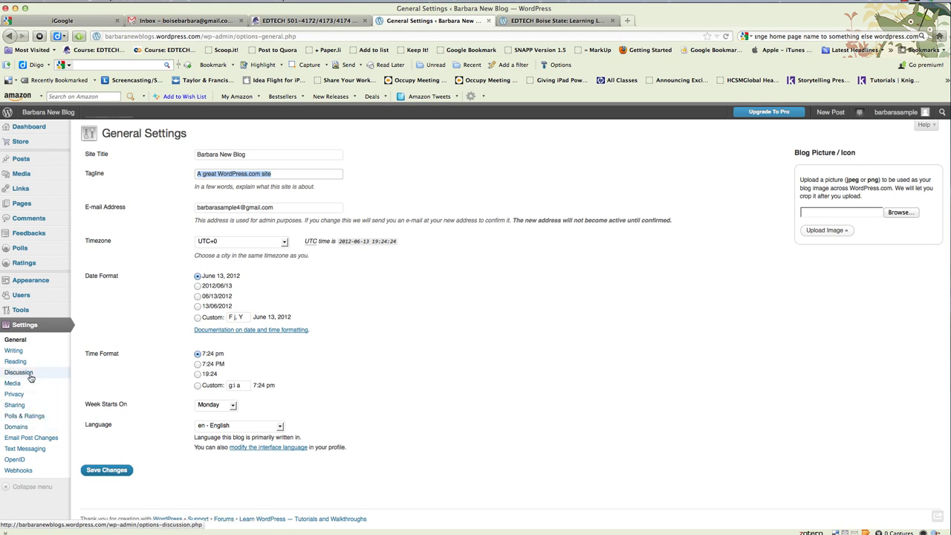
click(67, 112)
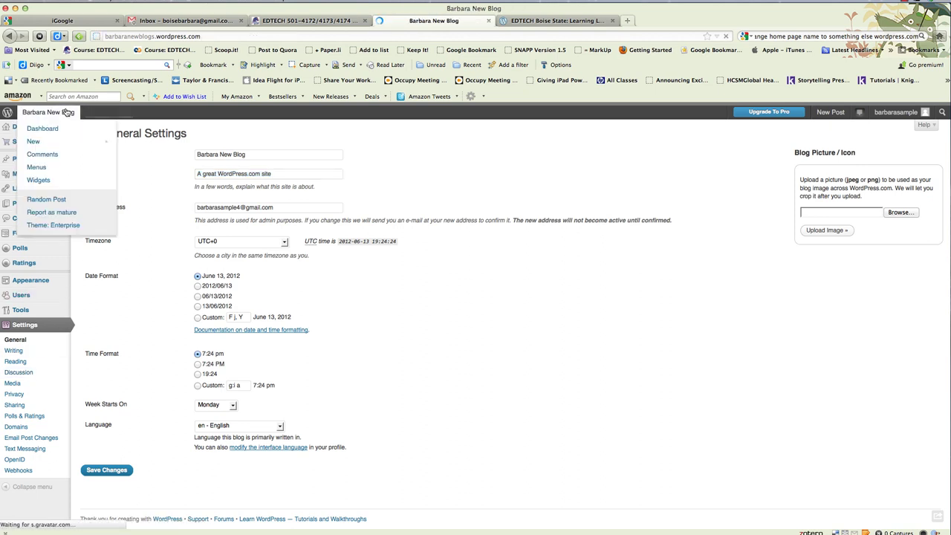